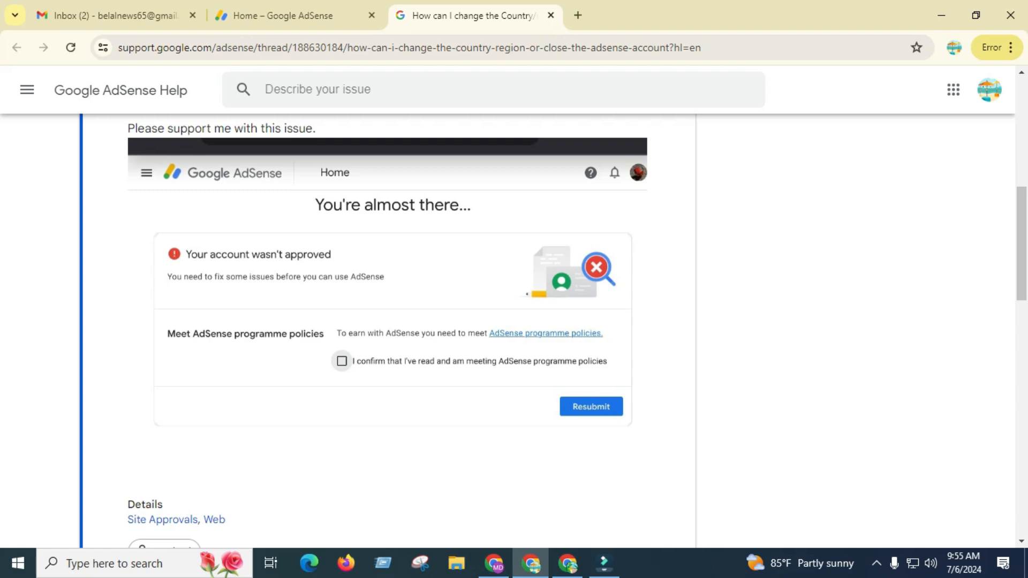
# Step: Review the payments profile status on the Google AdSense home page
pyautogui.click(294, 15)
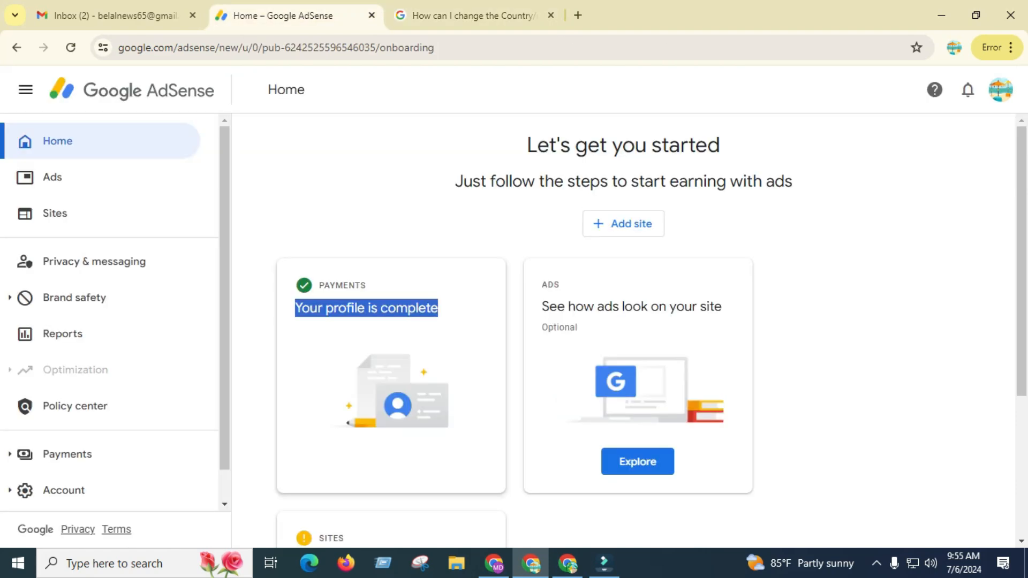
pyautogui.click(397, 348)
pyautogui.moveTo(295, 308); pyautogui.dragTo(438, 308)
pyautogui.click(418, 333)
pyautogui.moveTo(295, 308); pyautogui.dragTo(438, 308)
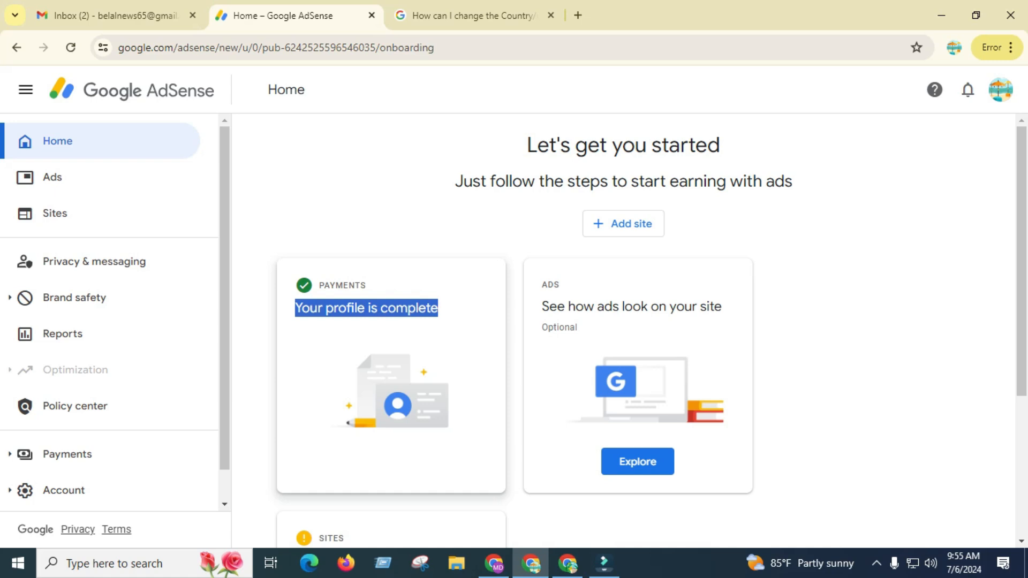
# Step: Switch to the other Chrome window and look over the Blogger AtoZ channel's latest videos on YouTube
pyautogui.click(494, 563)
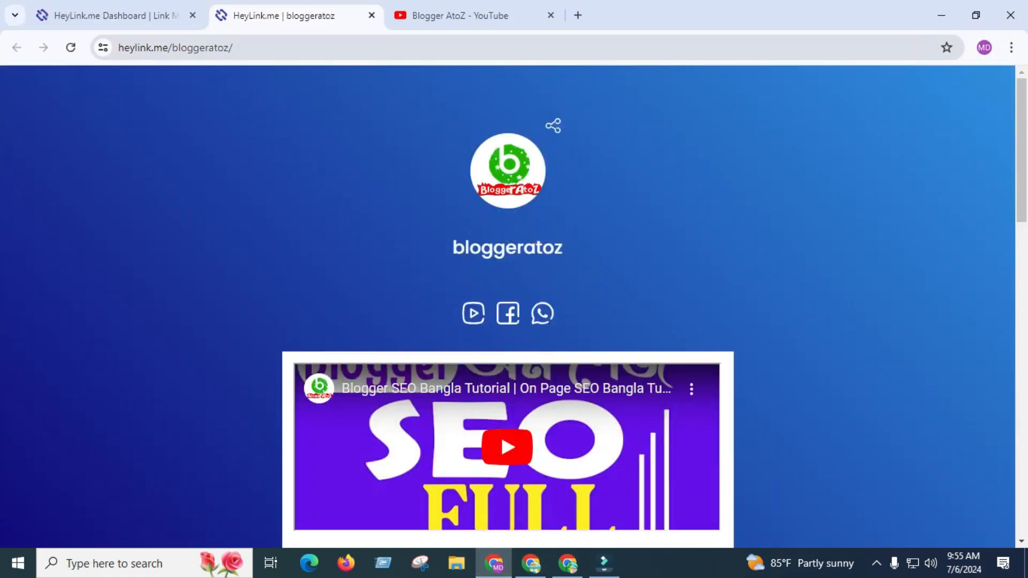
pyautogui.click(471, 15)
pyautogui.scroll(-2, 460, 268)
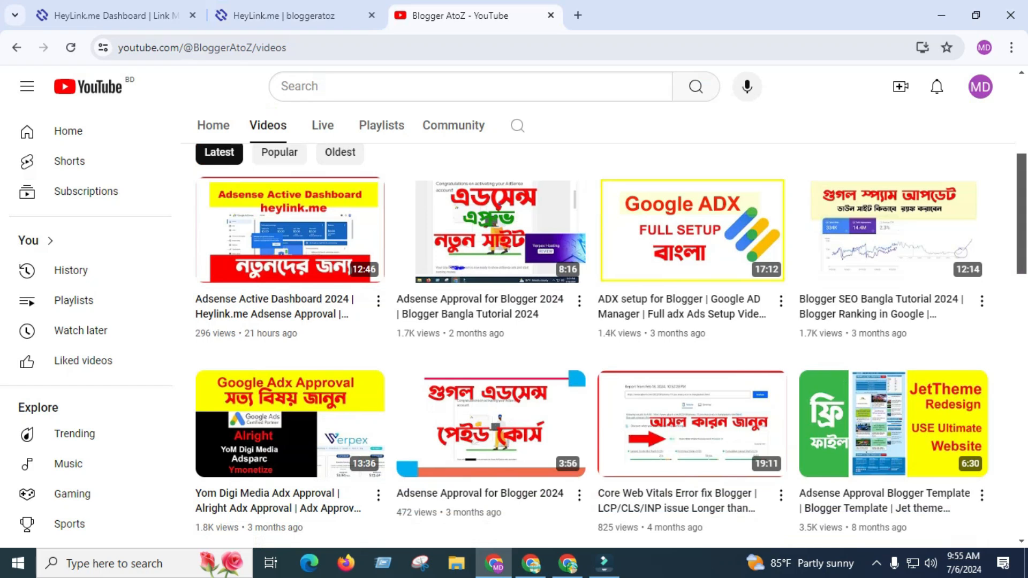
pyautogui.scroll(1, 289, 305)
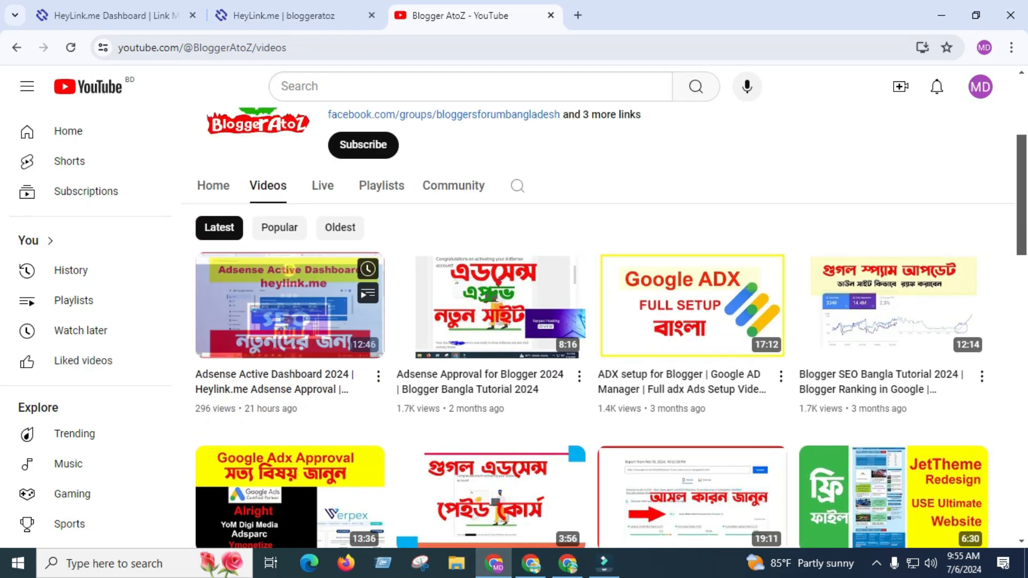
pyautogui.moveTo(290, 306)
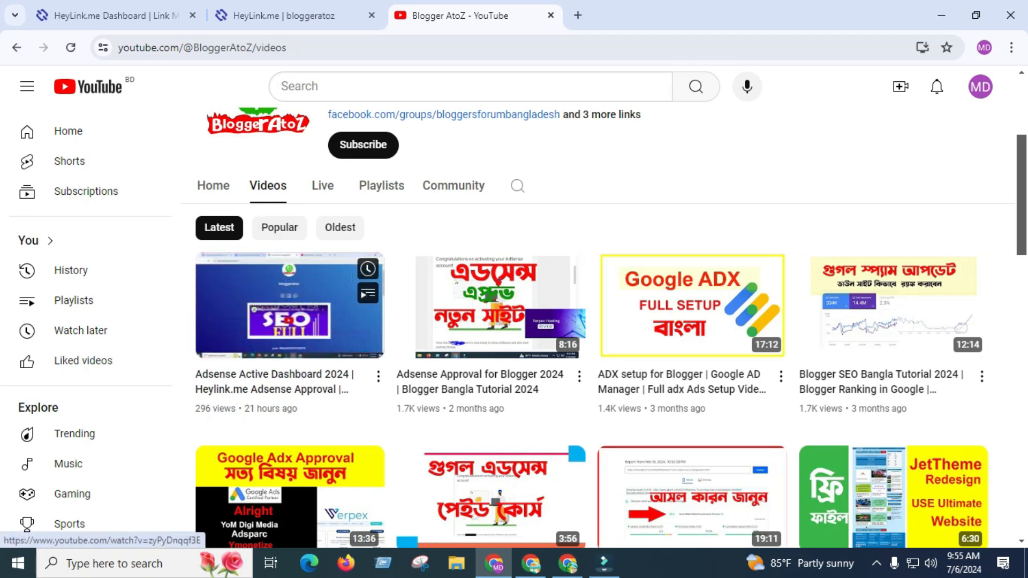
# Step: Copy the web address of the bloggeratoz HeyLink page and review the page through to its end
pyautogui.click(284, 16)
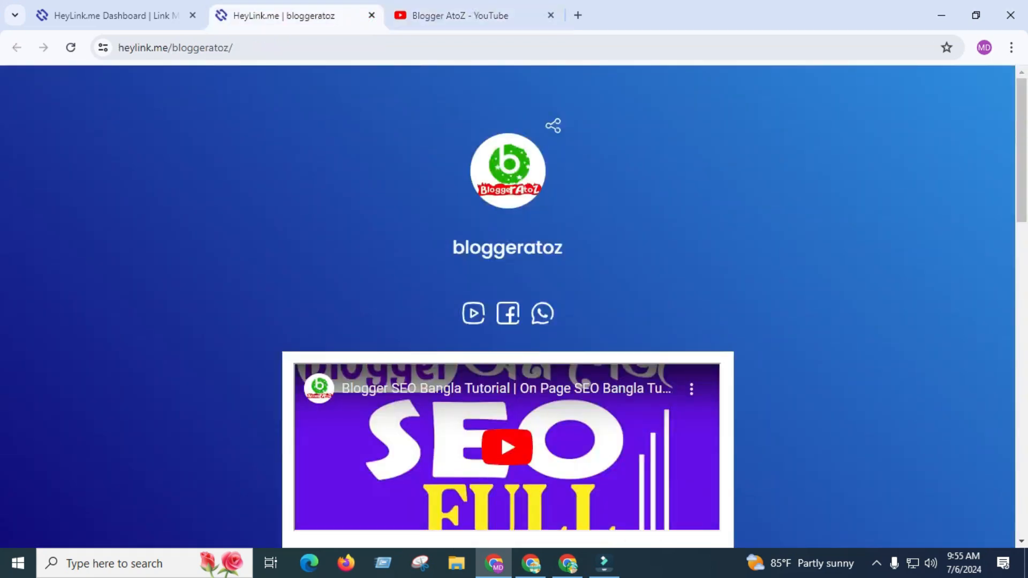
pyautogui.click(230, 47)
pyautogui.rightClick(282, 49)
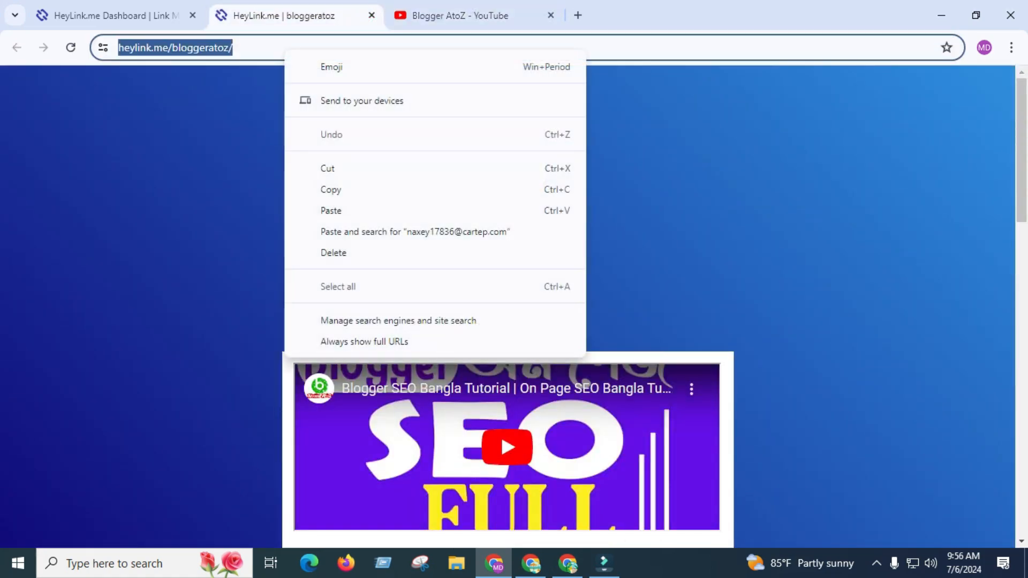
pyautogui.click(330, 189)
pyautogui.click(385, 230)
pyautogui.scroll(-4, 508, 314)
pyautogui.scroll(-12, 509, 305)
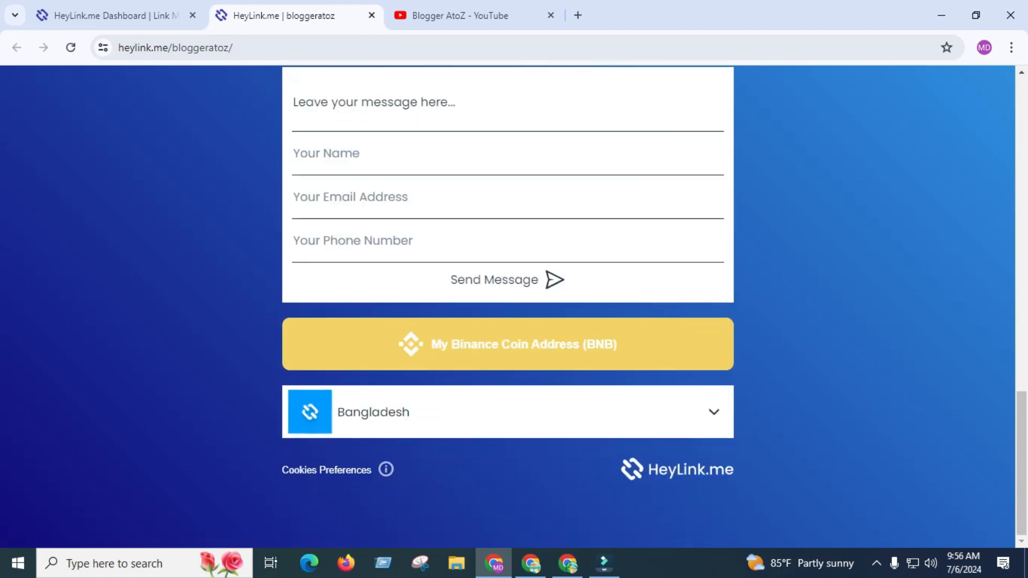
pyautogui.scroll(3, 509, 306)
pyautogui.scroll(15, 509, 305)
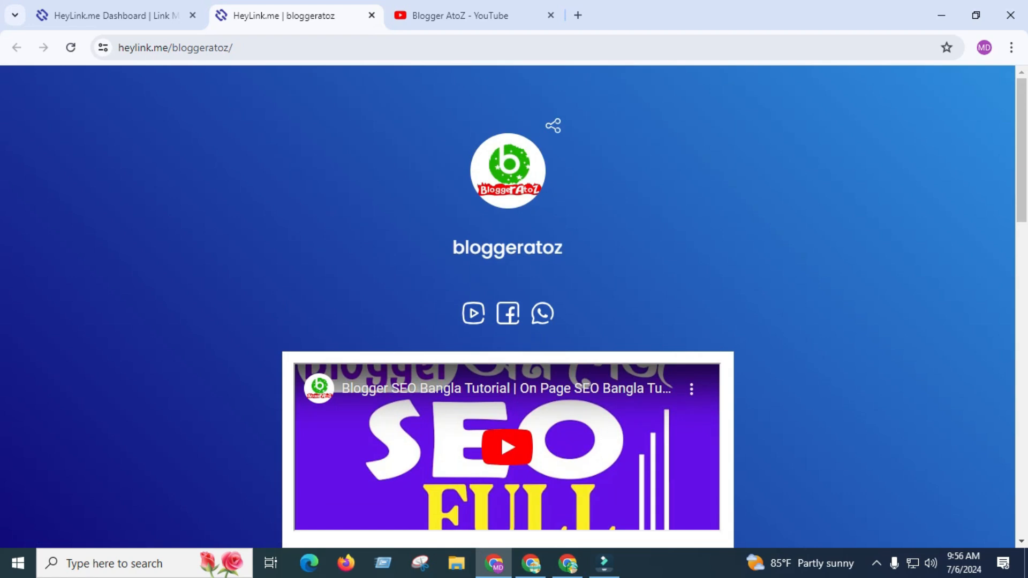
# Step: Return to the Google AdSense window and recheck the payments profile card
pyautogui.click(531, 563)
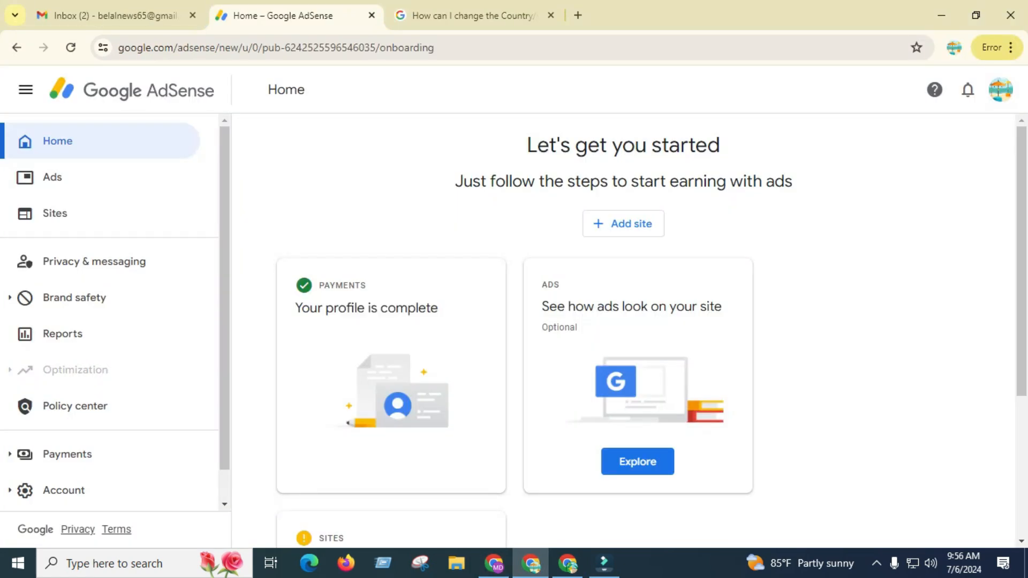
pyautogui.click(568, 563)
pyautogui.moveTo(296, 308); pyautogui.dragTo(439, 308)
pyautogui.click(514, 321)
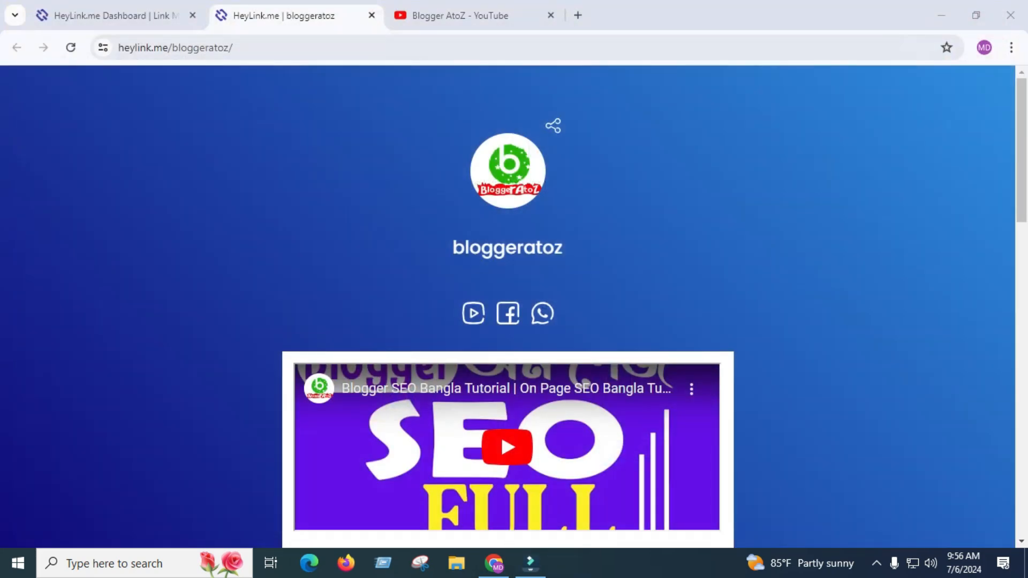
# Step: Close the HeyLink browser window and launch GoLogin from the desktop
pyautogui.click(1010, 15)
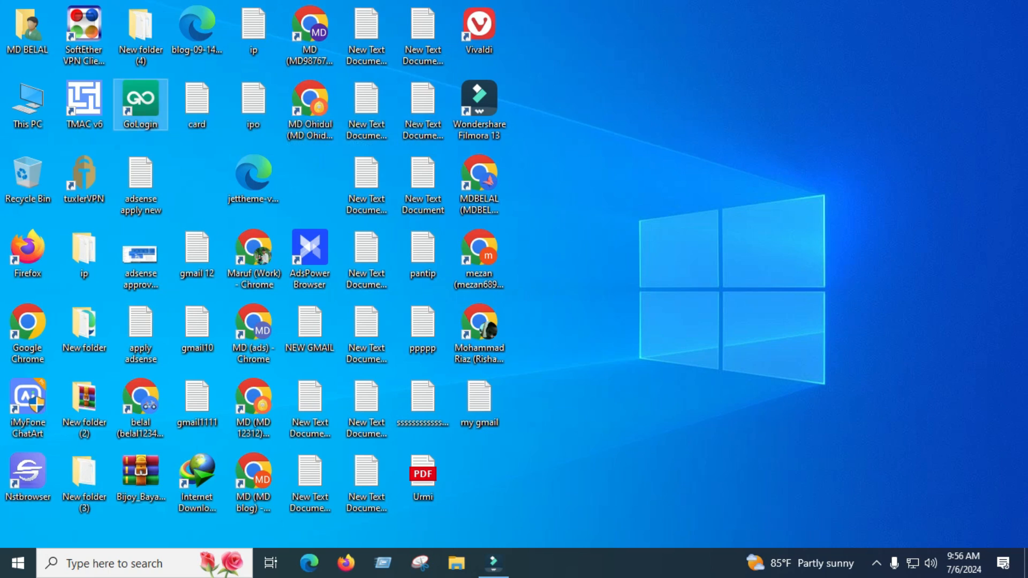
pyautogui.doubleClick(141, 105)
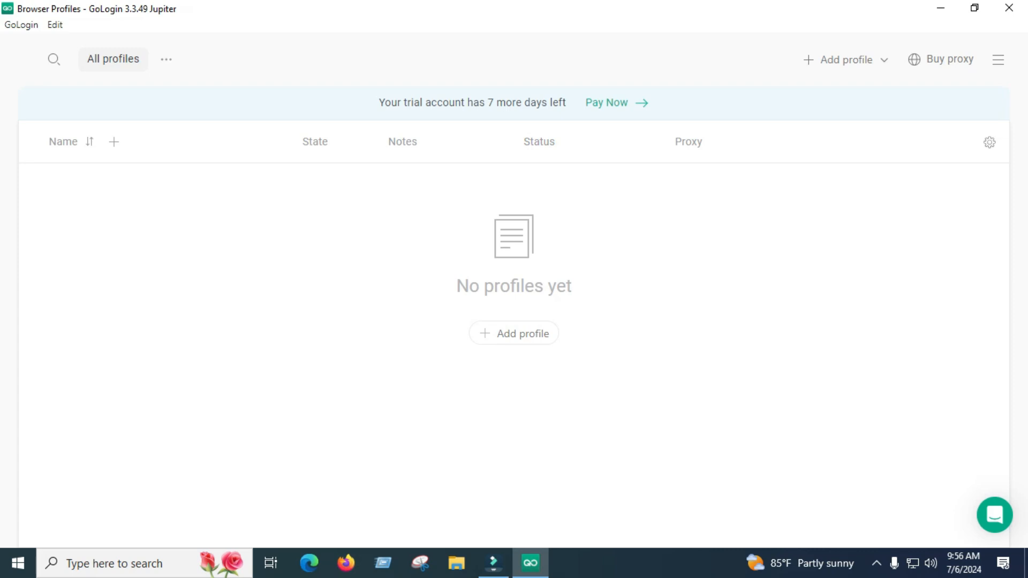
# Step: Switch to Firefox, search Google for gologin, and close the browser after viewing the results
pyautogui.click(345, 564)
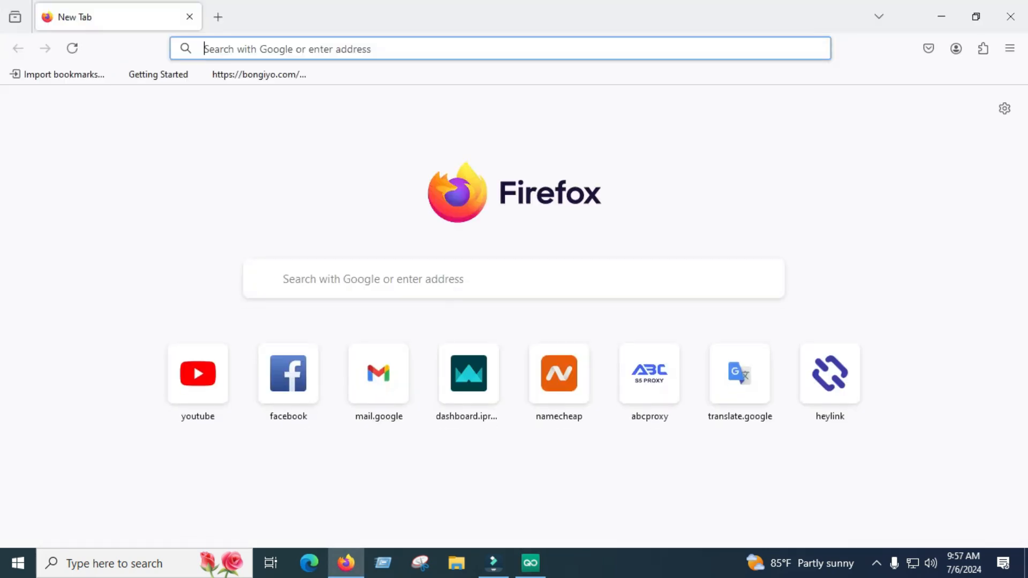
pyautogui.write('golo')
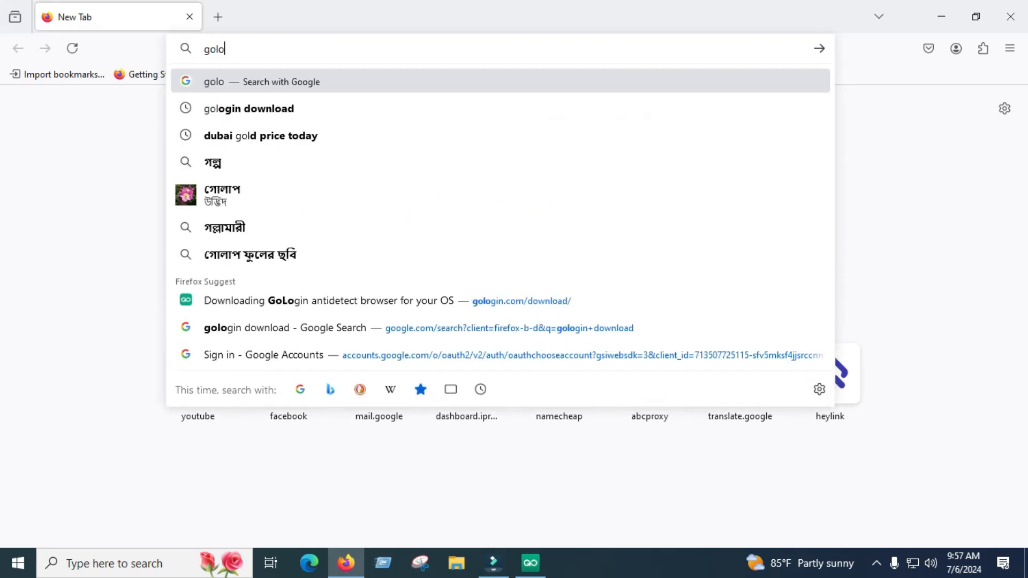
pyautogui.write('gin')
pyautogui.press('Return')
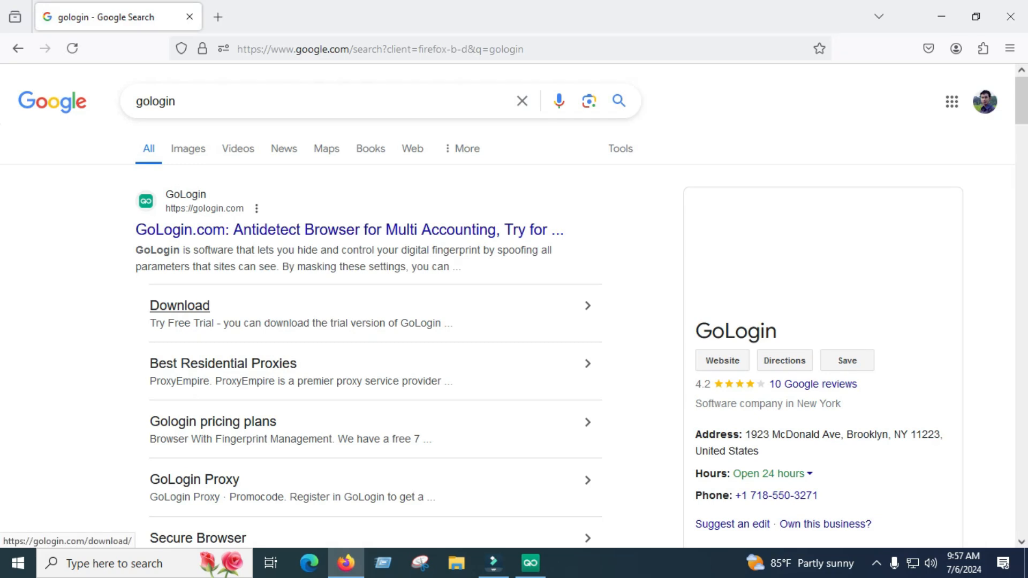
pyautogui.doubleClick(155, 101)
pyautogui.click(69, 203)
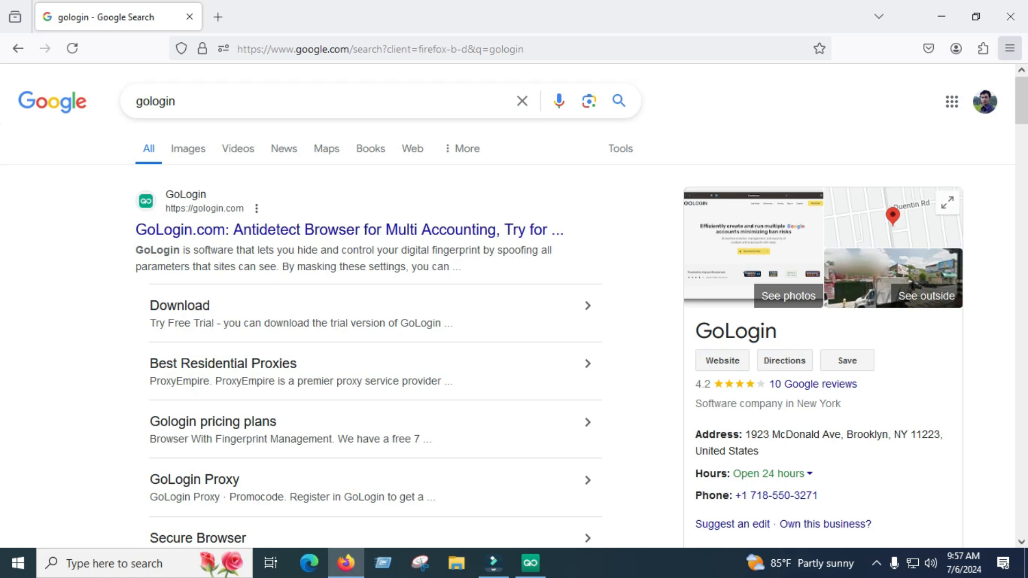
pyautogui.click(1010, 17)
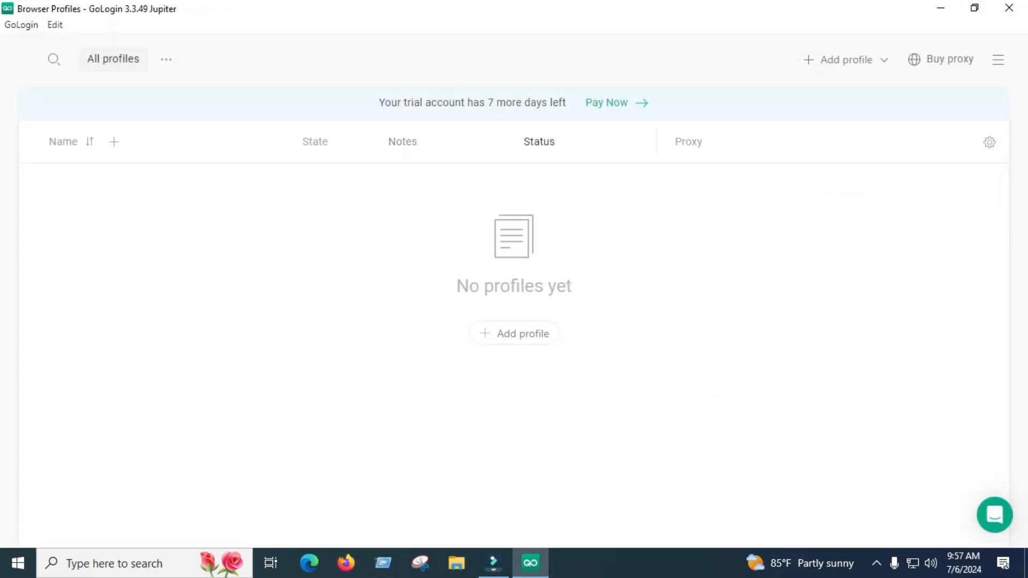
# Step: Start a new browser profile in GoLogin and generate a new fingerprint for Windows 10
pyautogui.moveTo(379, 102); pyautogui.dragTo(566, 102)
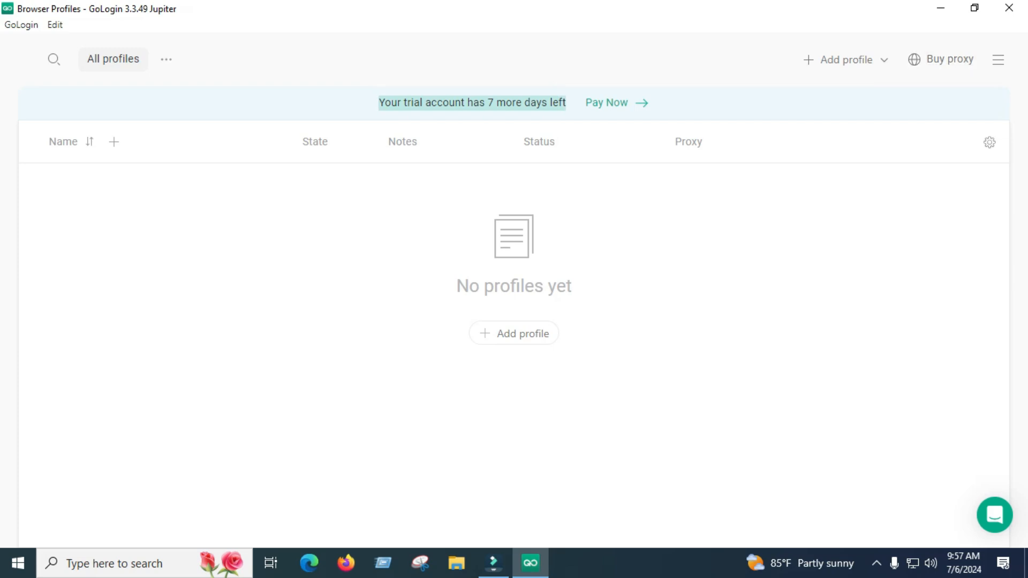
pyautogui.click(843, 59)
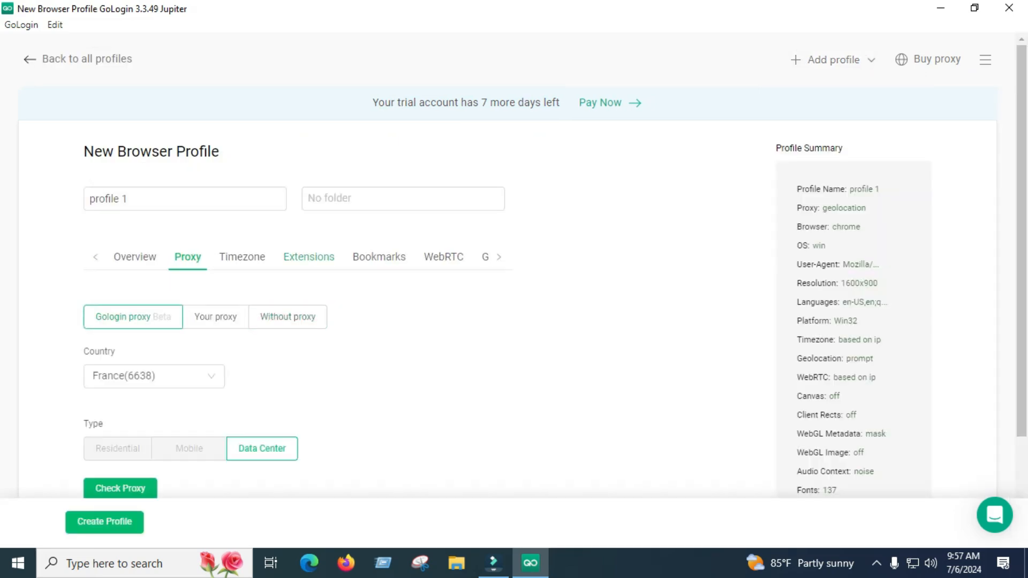
pyautogui.click(135, 257)
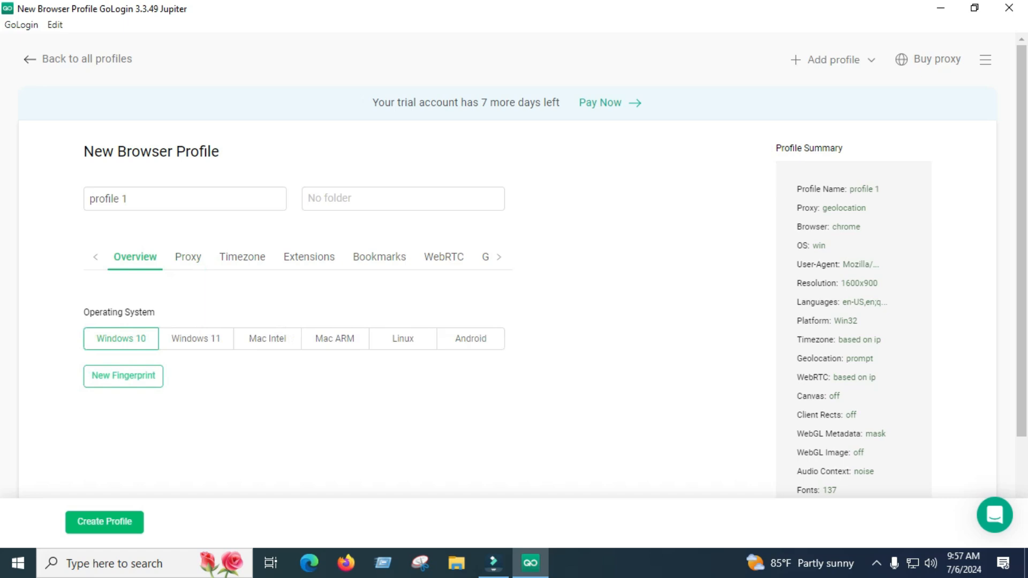
pyautogui.moveTo(84, 312); pyautogui.dragTo(155, 312)
pyautogui.click(156, 313)
pyautogui.click(123, 376)
pyautogui.click(123, 376)
pyautogui.doubleClick(861, 283)
pyautogui.click(123, 375)
# Step: Compare the proxy modes for the new profile and assign a Gologin proxy in the United States
pyautogui.click(188, 257)
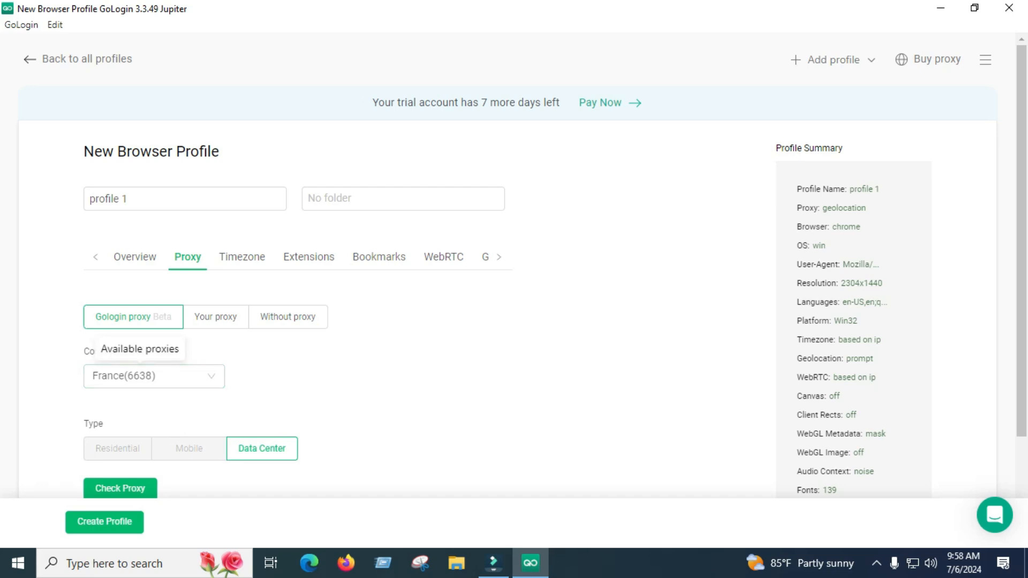
pyautogui.click(288, 317)
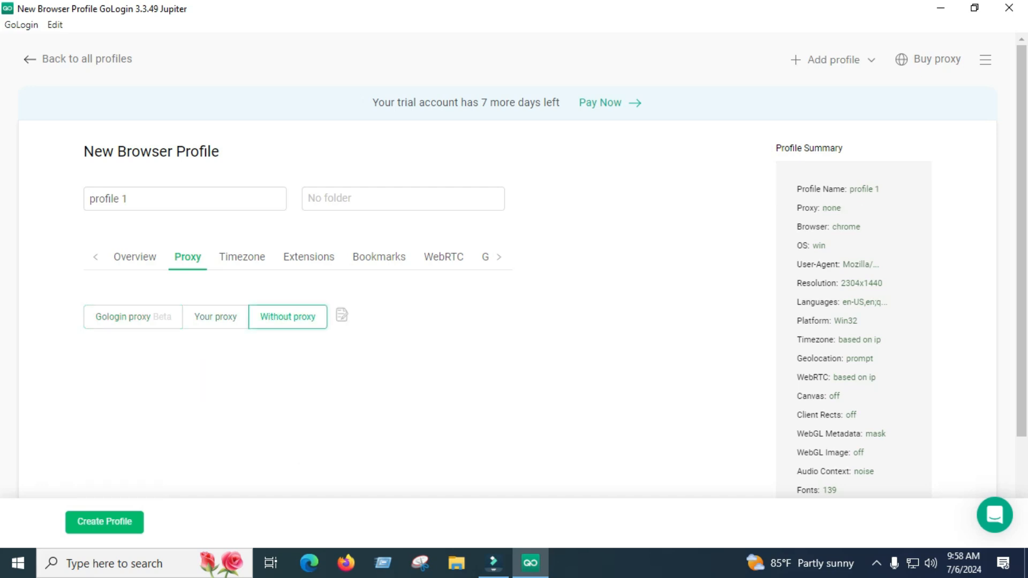
pyautogui.click(215, 317)
pyautogui.click(288, 317)
pyautogui.click(133, 317)
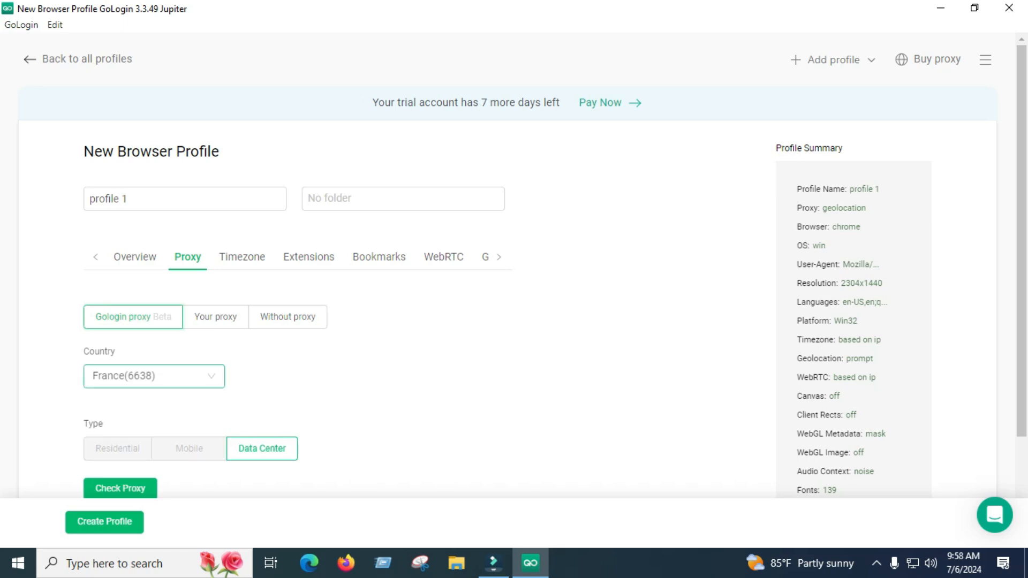
pyautogui.click(154, 377)
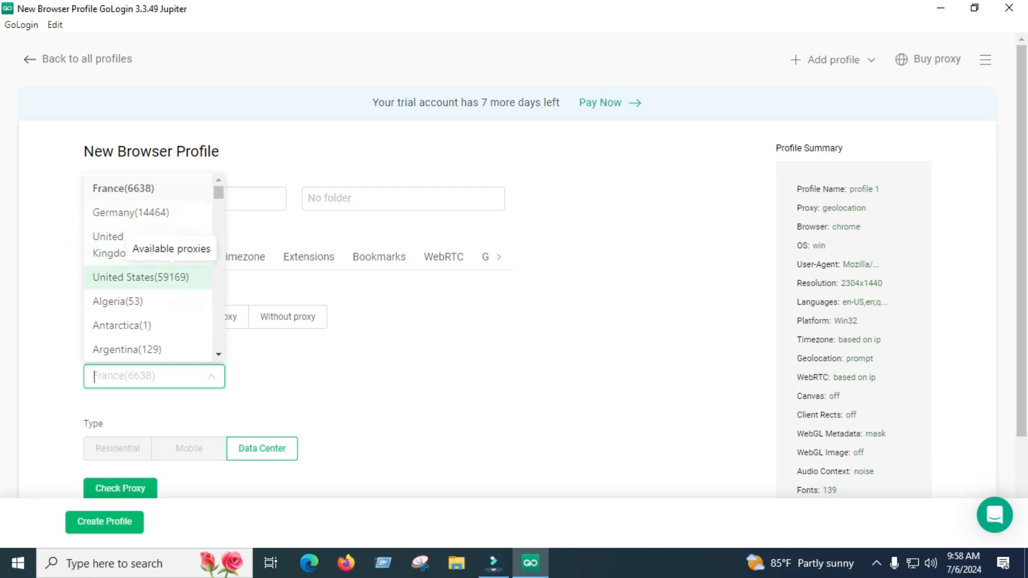
pyautogui.click(141, 277)
# Step: Check the United States data center proxy and create the browser profile
pyautogui.scroll(-1, 141, 277)
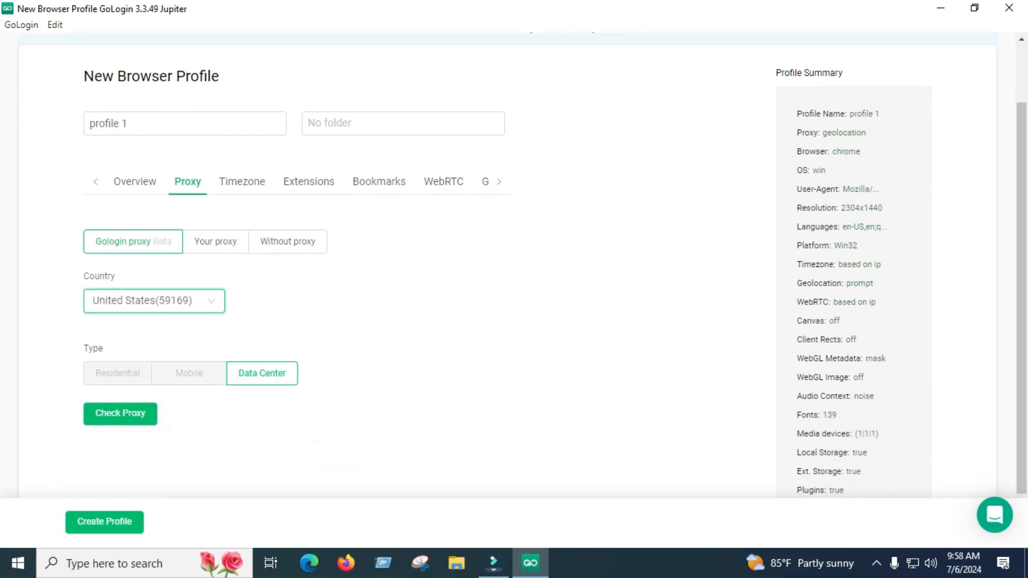
pyautogui.scroll(-1, 514, 267)
pyautogui.scroll(1, 514, 268)
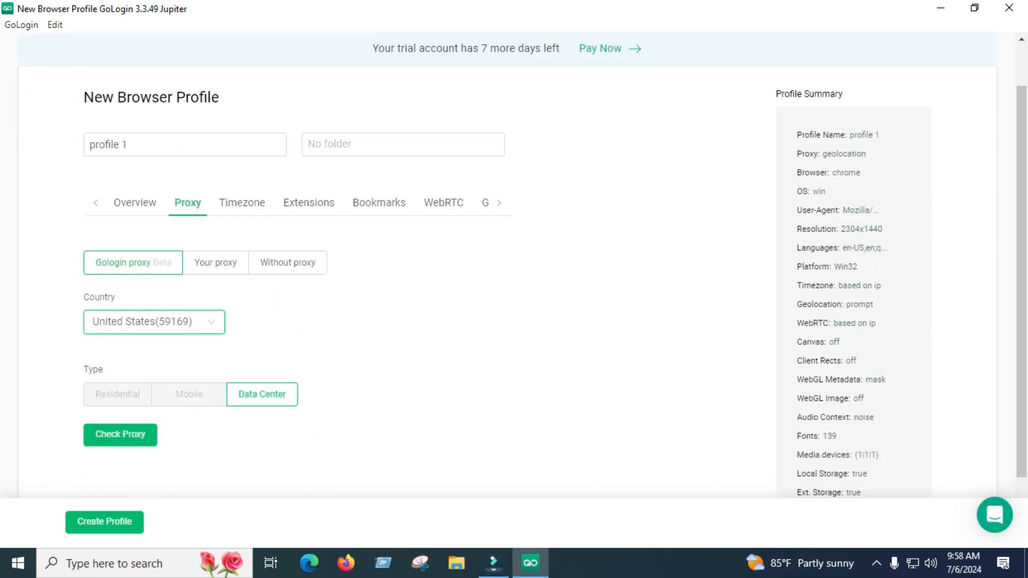
pyautogui.click(120, 435)
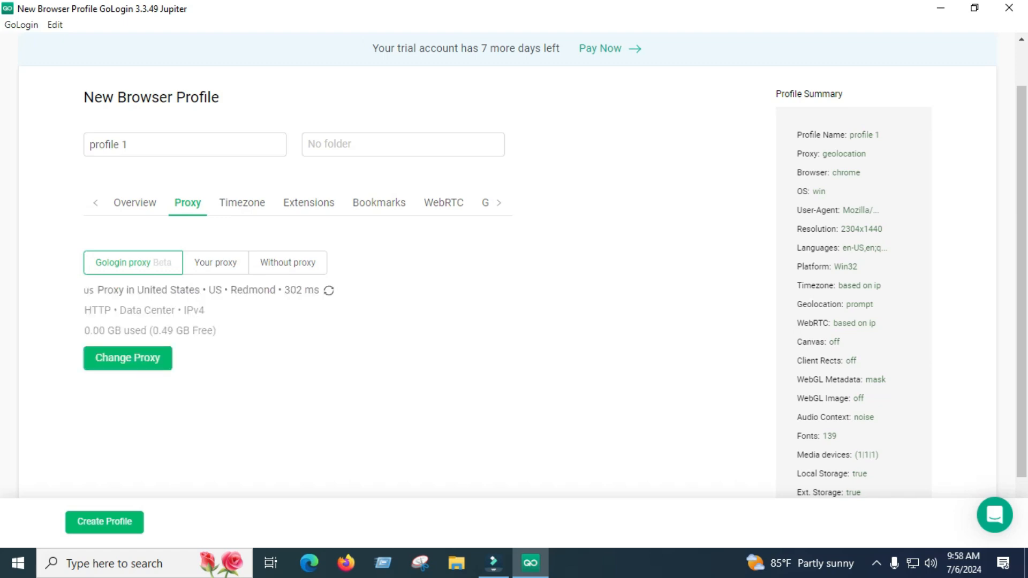
pyautogui.moveTo(136, 290); pyautogui.dragTo(319, 289)
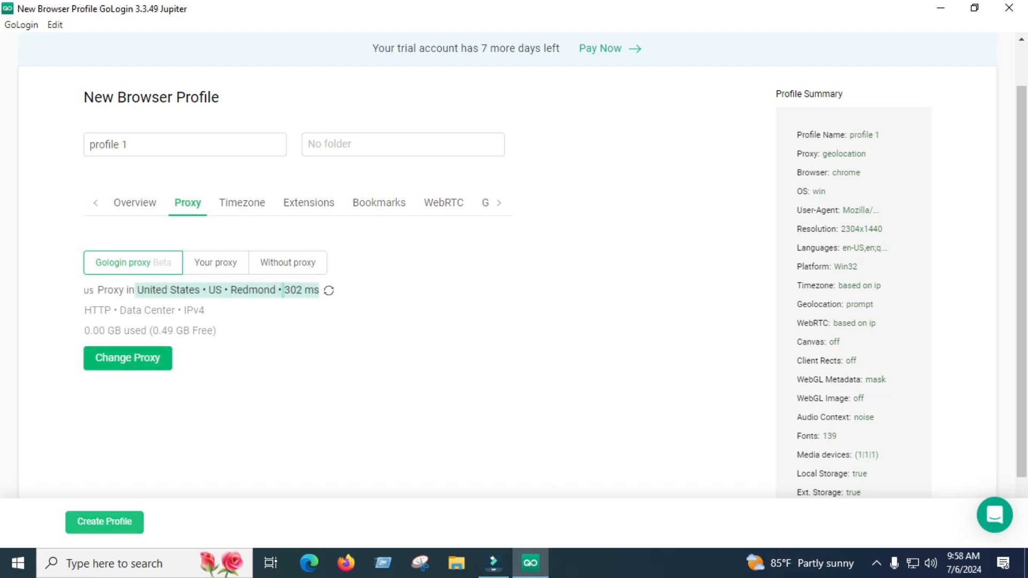
pyautogui.click(104, 522)
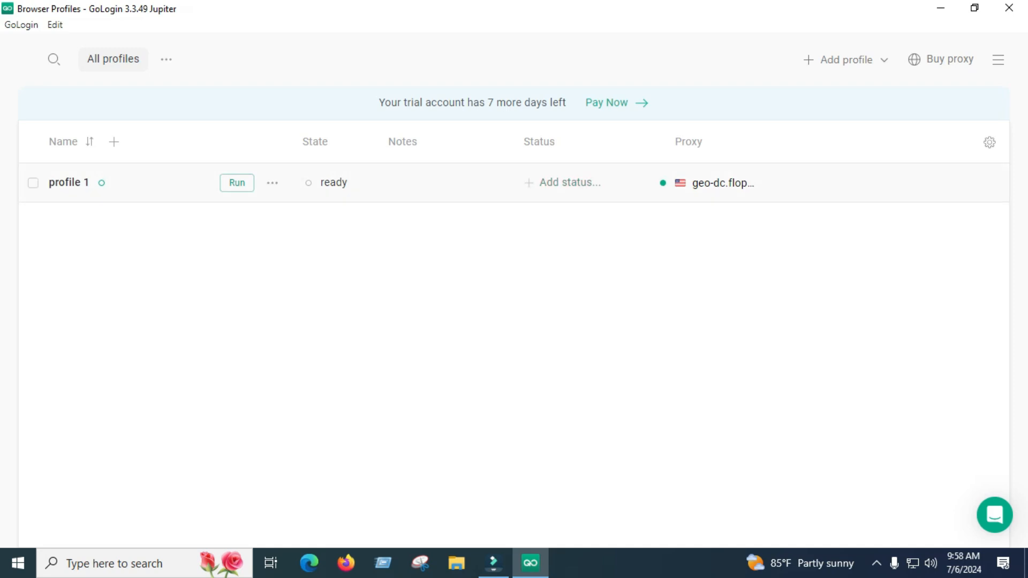
# Step: Run profile 1, move its browser window aside, and open the gmail10 text file from the desktop
pyautogui.click(237, 182)
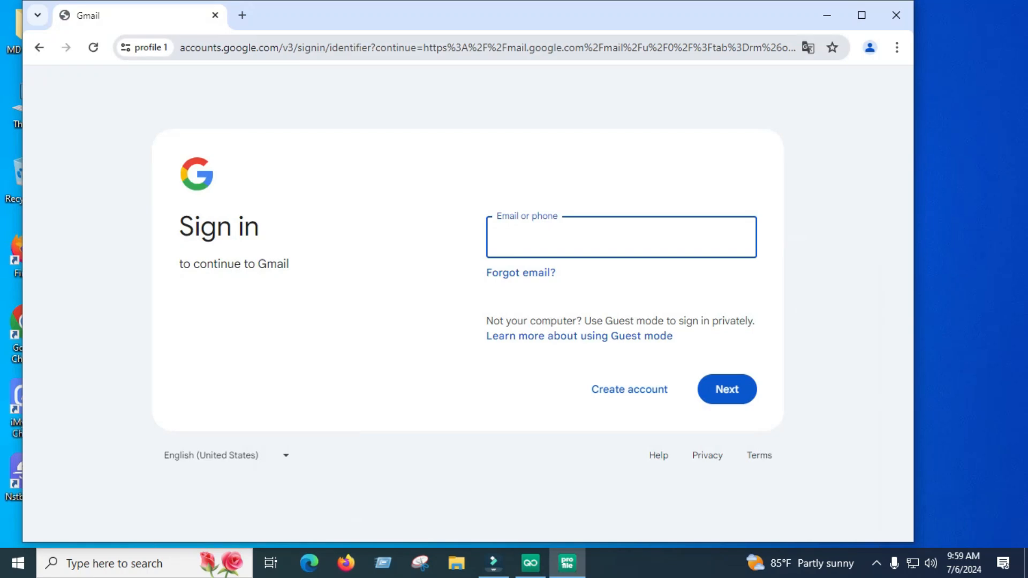
pyautogui.moveTo(480, 30); pyautogui.dragTo(702, 16)
pyautogui.doubleClick(197, 328)
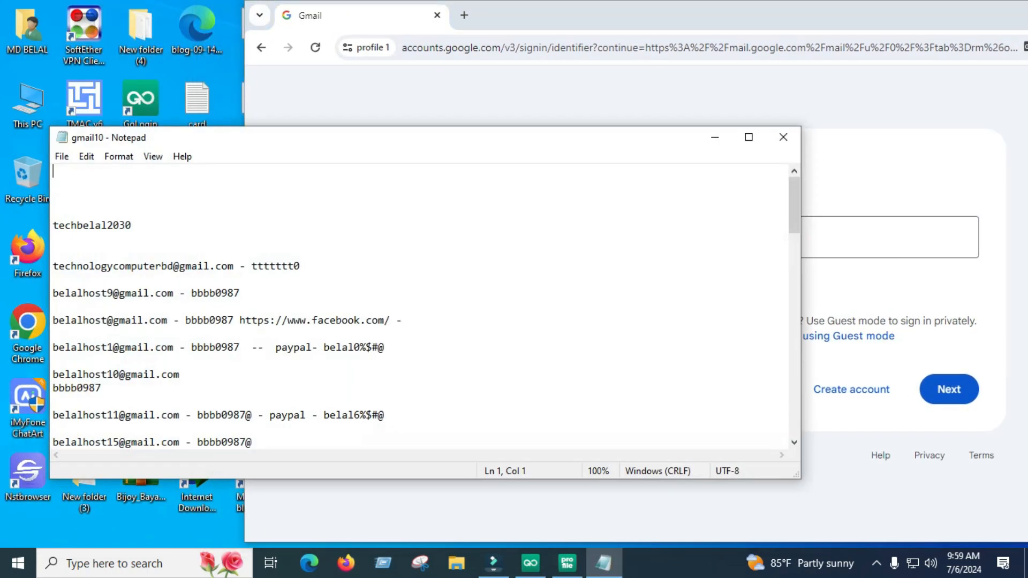
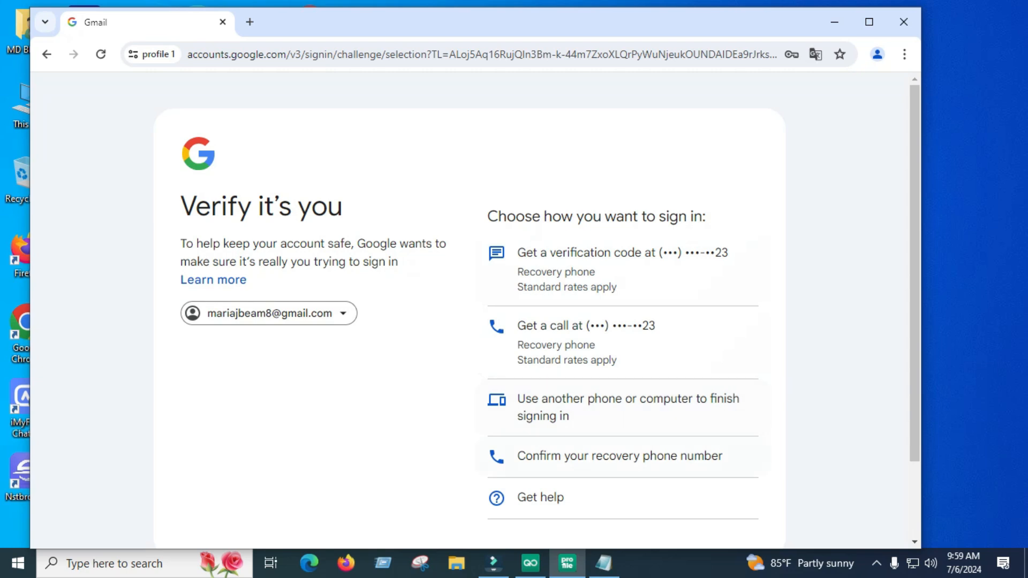
# Step: Verify the Google sign-in by confirming the account's recovery phone number
pyautogui.click(619, 456)
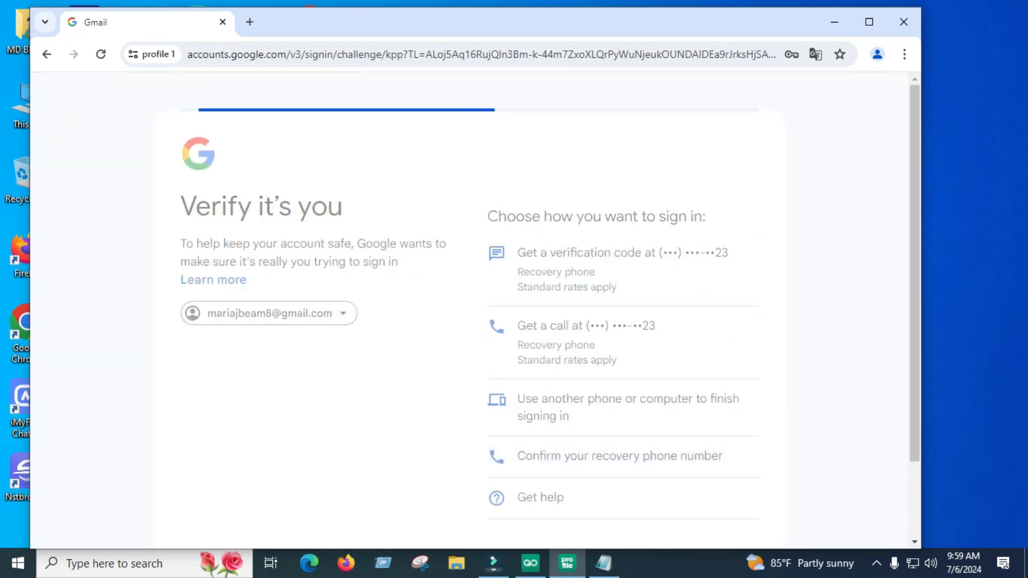
pyautogui.rightClick(624, 298)
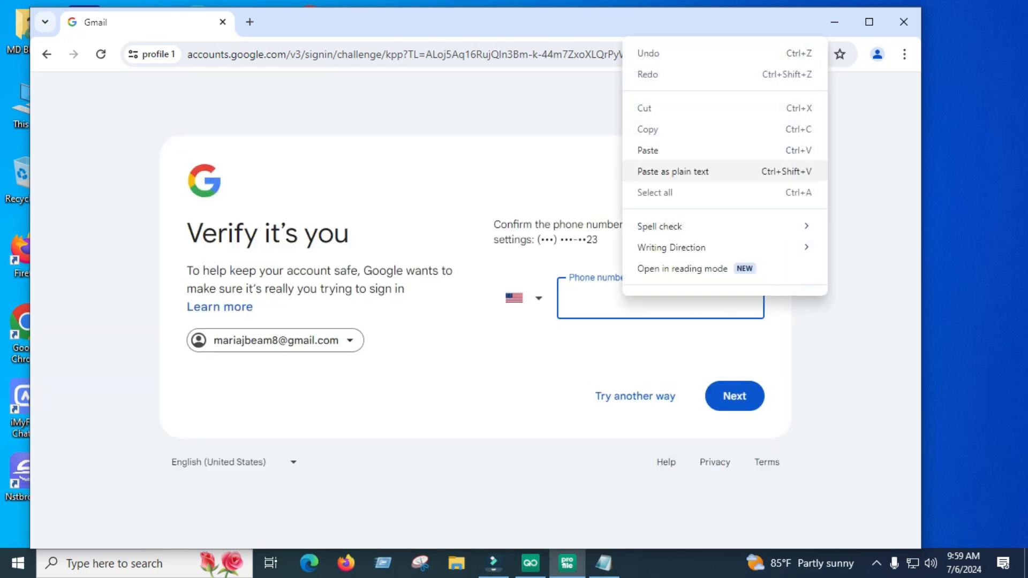
pyautogui.click(659, 151)
pyautogui.press('Return')
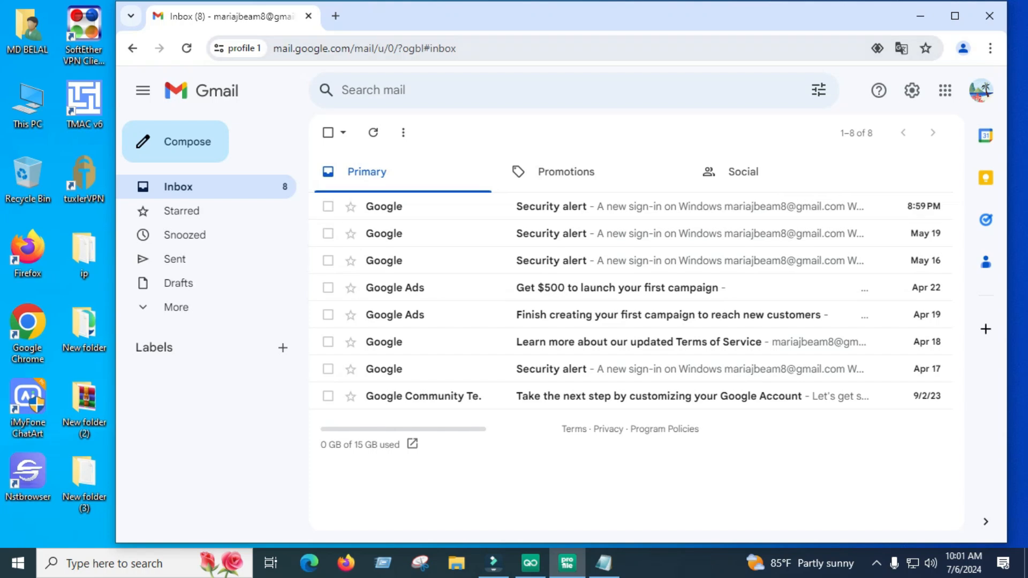
# Step: Search the web for adsense in a new tab and open the Google AdSense sign-up form with the signed-in account
pyautogui.click(337, 15)
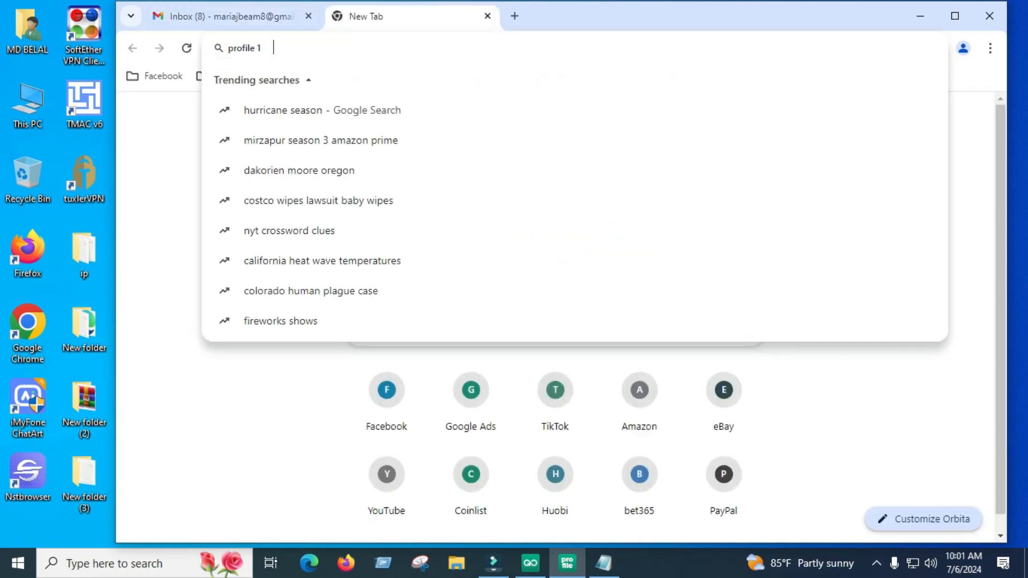
pyautogui.write('adse')
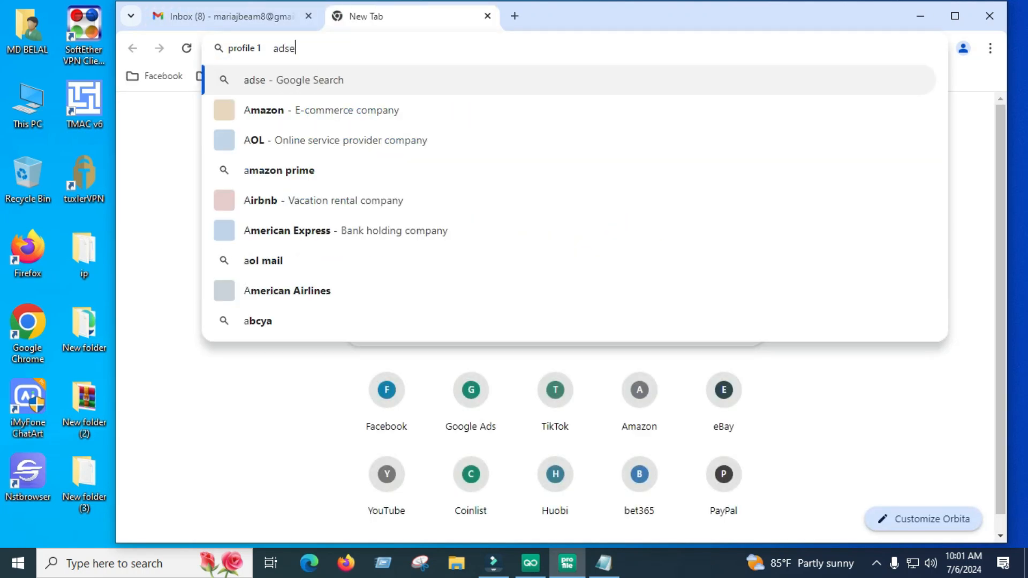
pyautogui.press('Down')
pyautogui.press('Return')
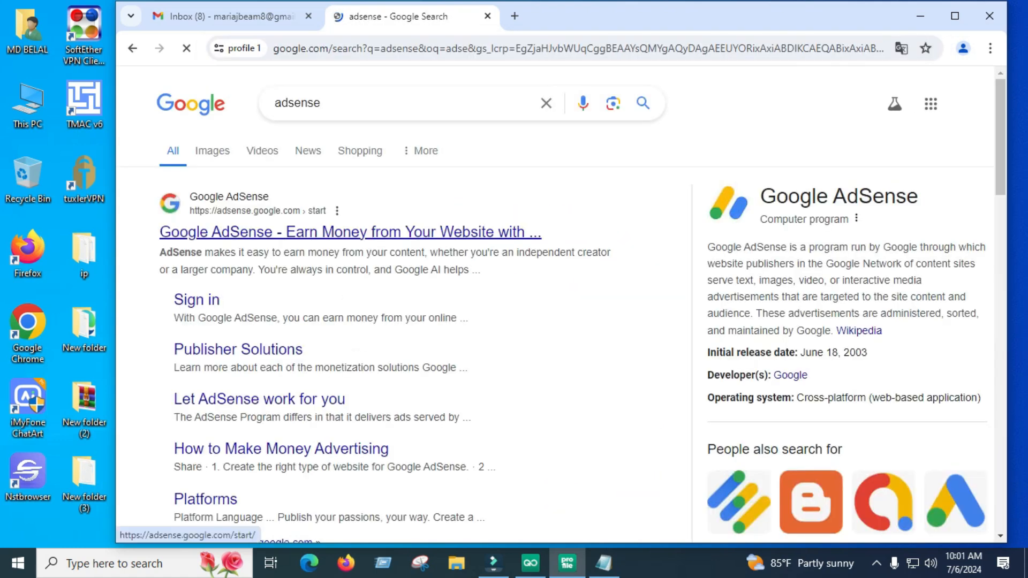
pyautogui.click(342, 232)
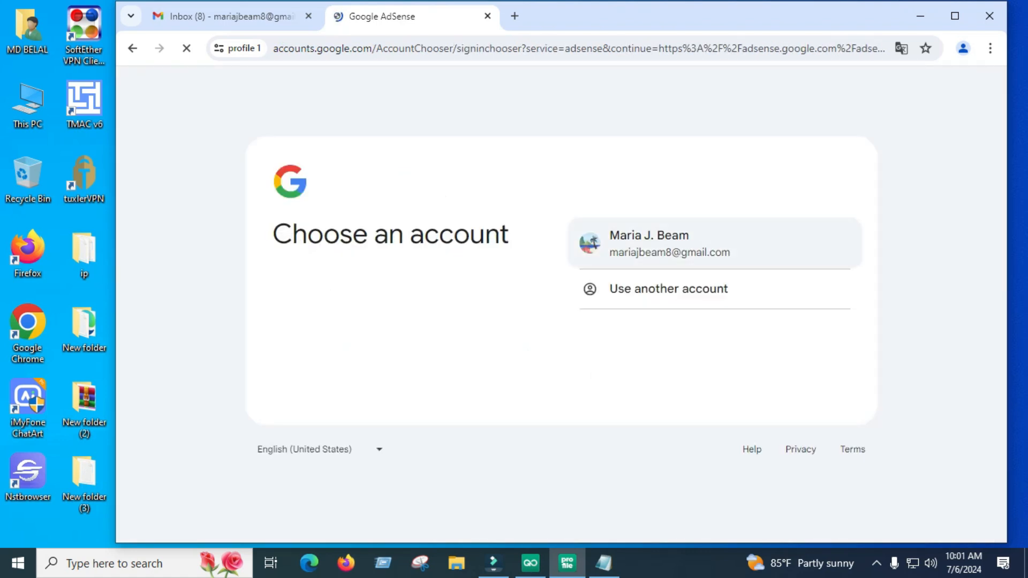
pyautogui.click(683, 252)
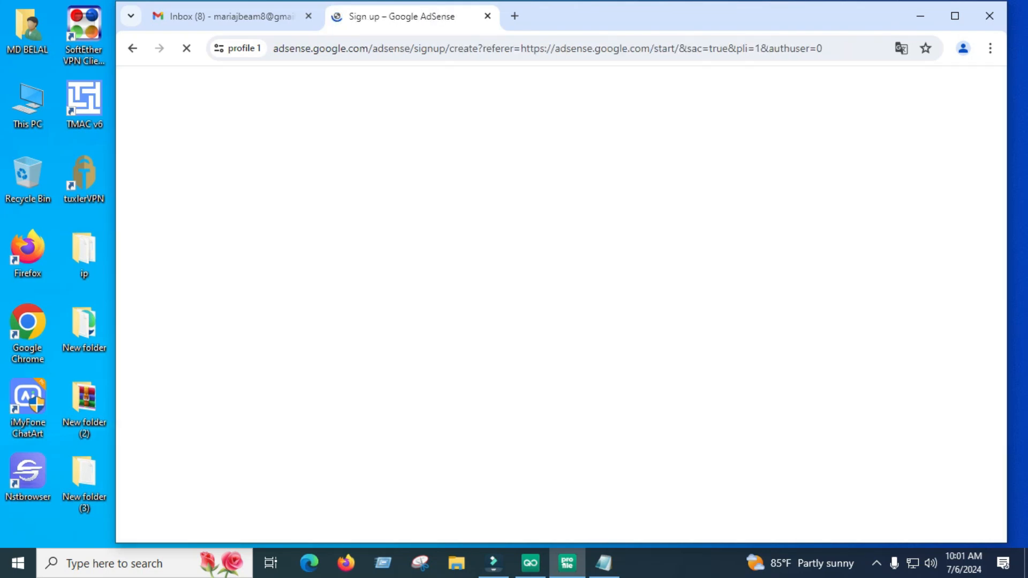
pyautogui.moveTo(593, 23)
pyautogui.mouseDown()
pyautogui.moveTo(689, 21)
pyautogui.moveTo(580, 35)
pyautogui.mouseUp()
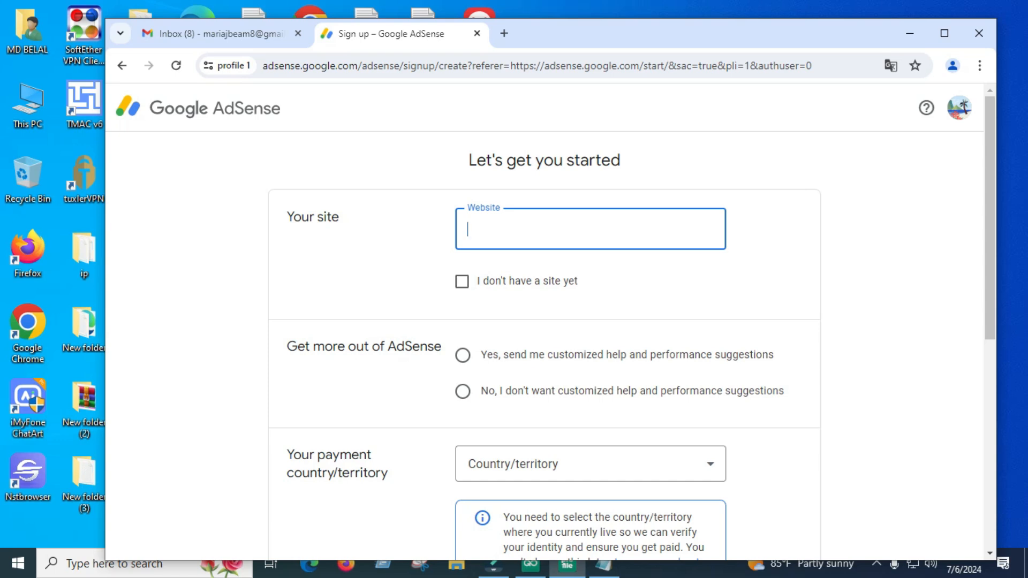
# Step: Search the web for "html5 game portal" in another new tab and open html5gameportal.com from the results
pyautogui.hotkey('ctrl', 't')
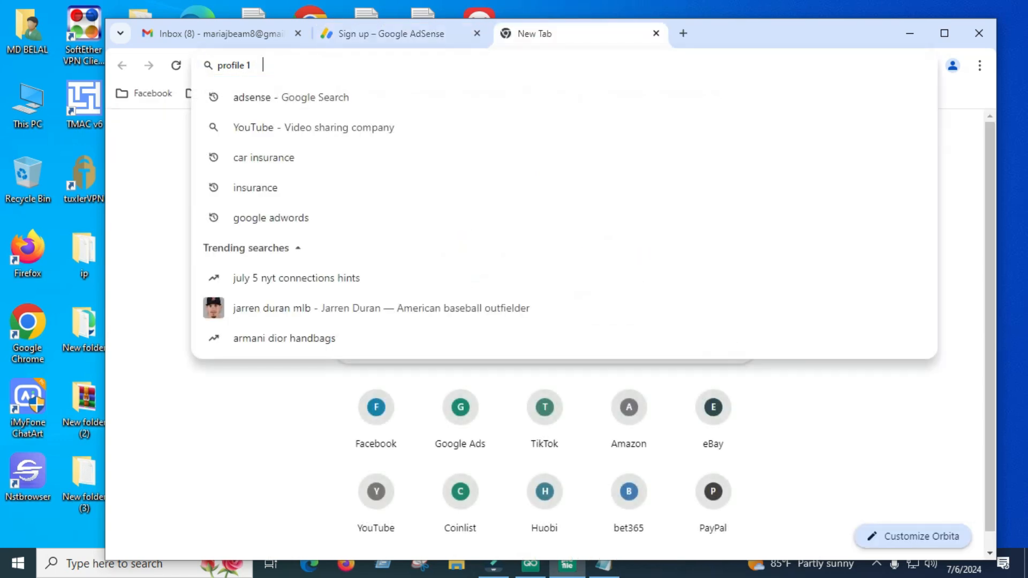
pyautogui.write('h')
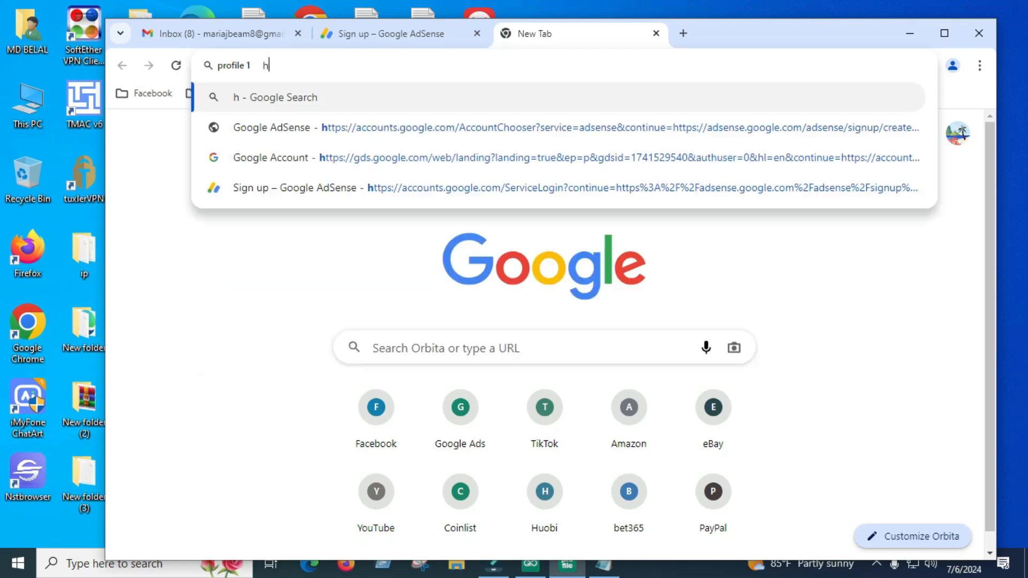
pyautogui.write('tml')
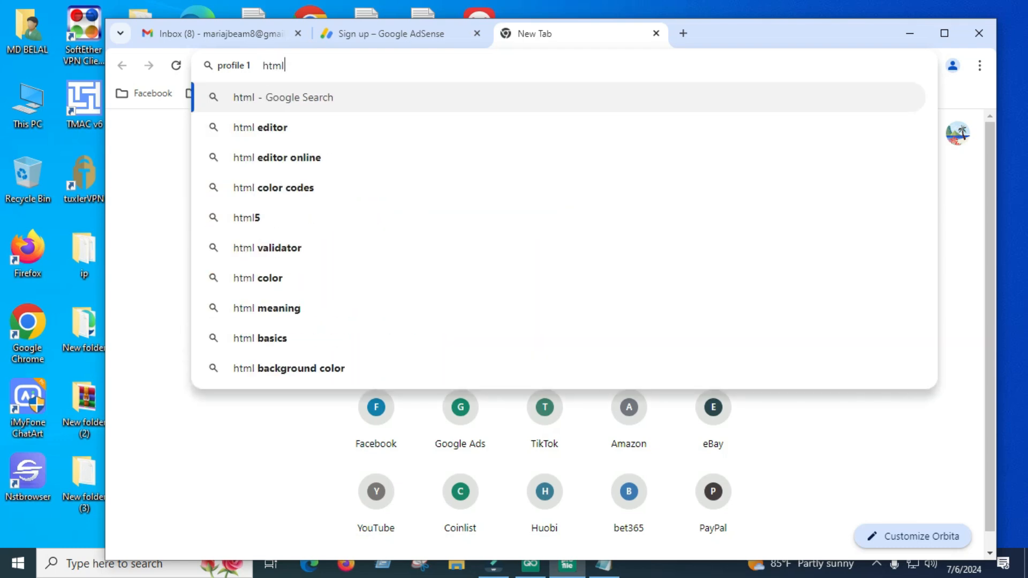
pyautogui.write('5ga')
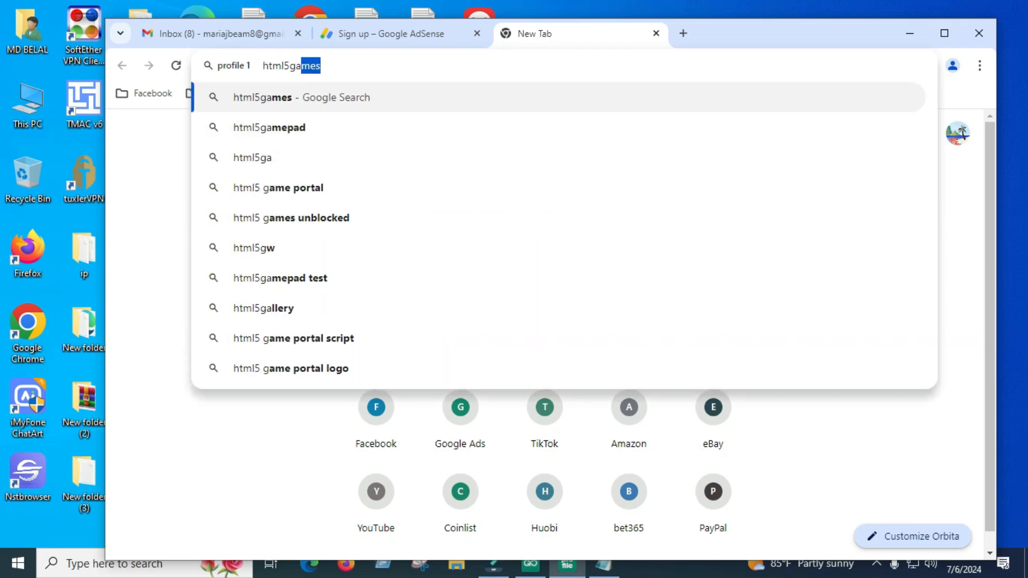
pyautogui.press('Down')
pyautogui.press('Down')
pyautogui.press('Down')
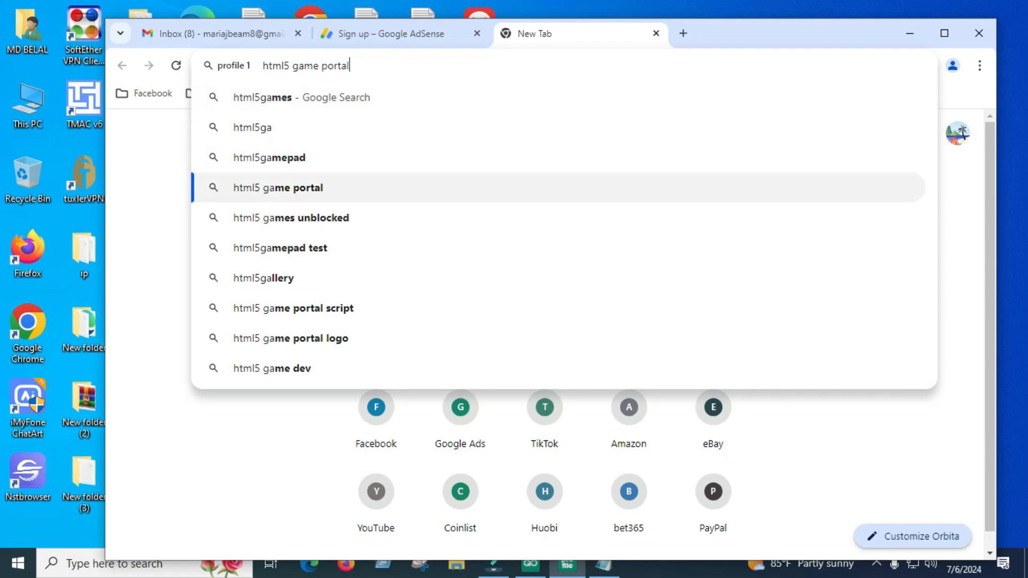
pyautogui.press('Return')
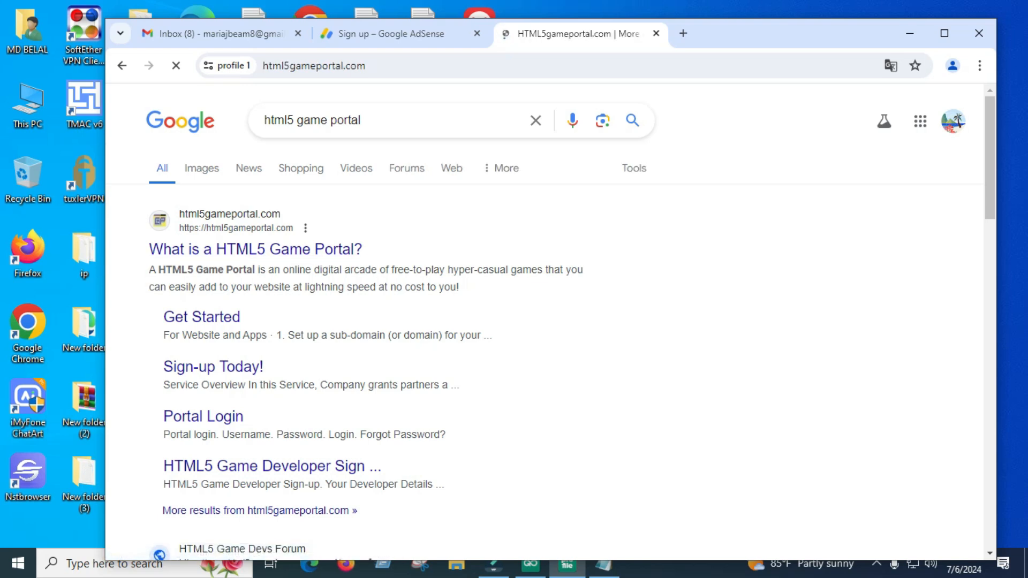
pyautogui.moveTo(374, 66); pyautogui.dragTo(301, 66)
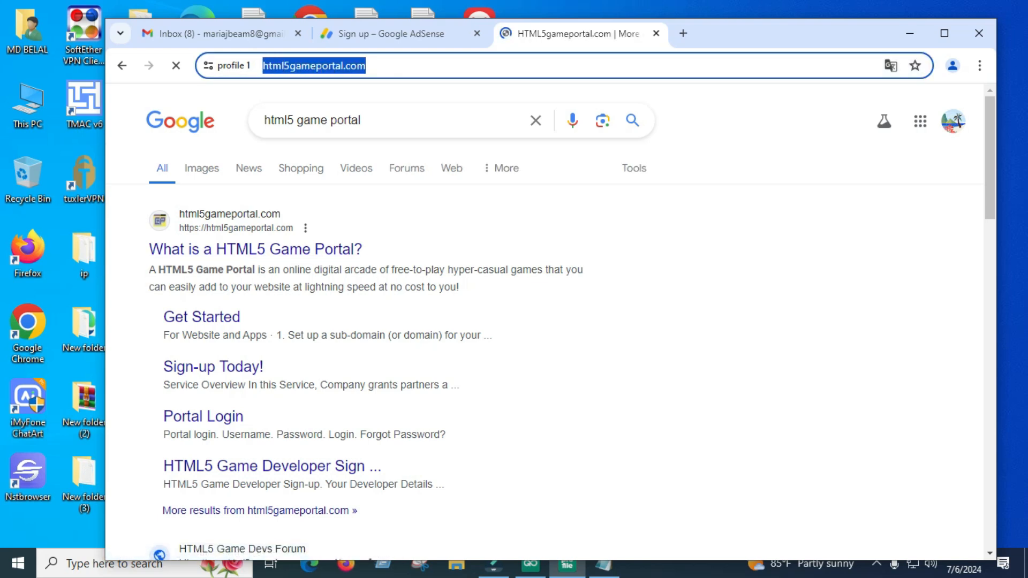
pyautogui.rightClick(324, 68)
pyautogui.click(355, 174)
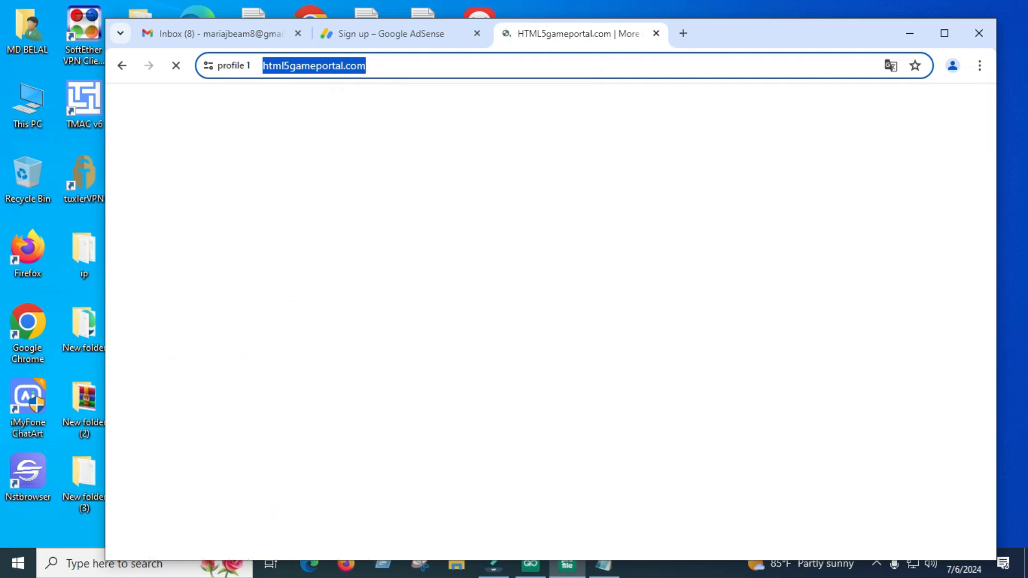
pyautogui.click(391, 33)
pyautogui.rightClick(456, 223)
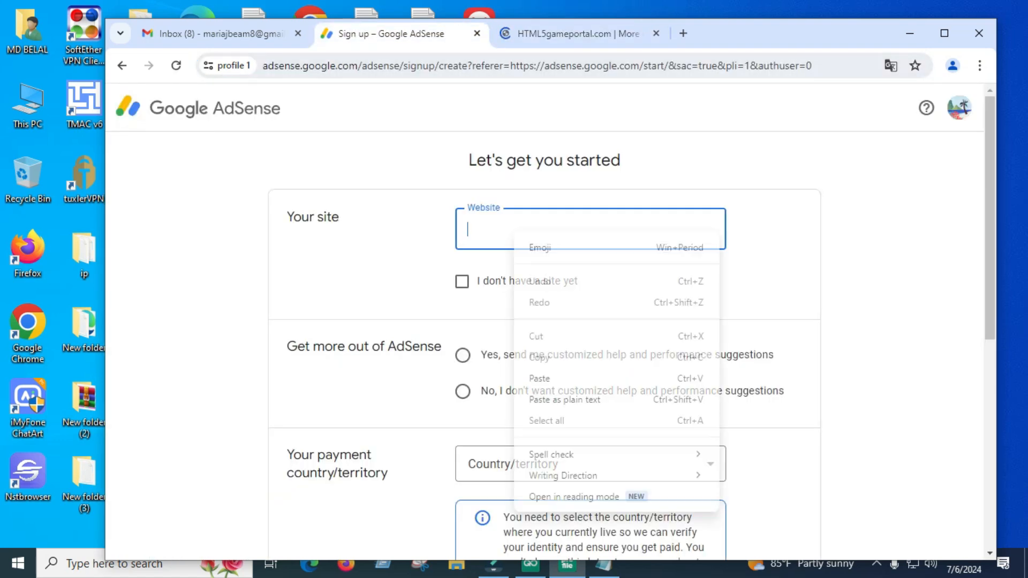
pyautogui.click(481, 378)
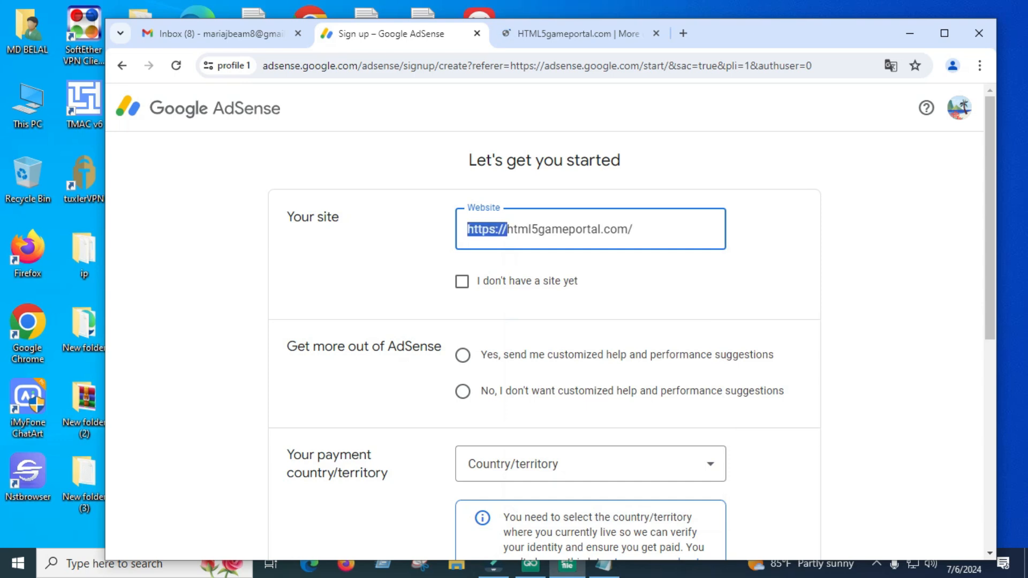
pyautogui.press('BackSpace')
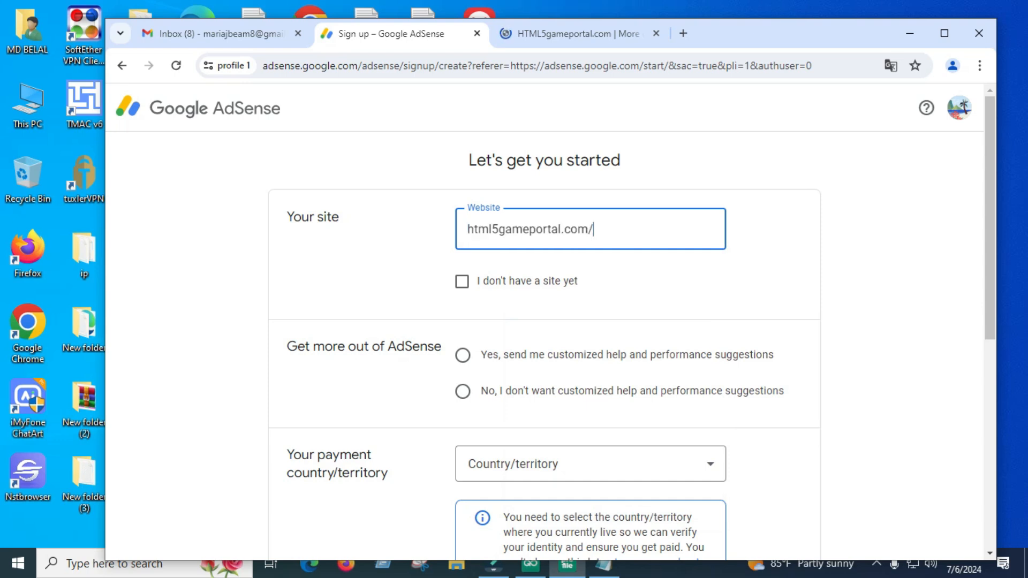
pyautogui.press('BackSpace')
# Step: Decline customized help and performance suggestions, and choose Bangladesh as the payment country
pyautogui.click(462, 391)
pyautogui.click(655, 34)
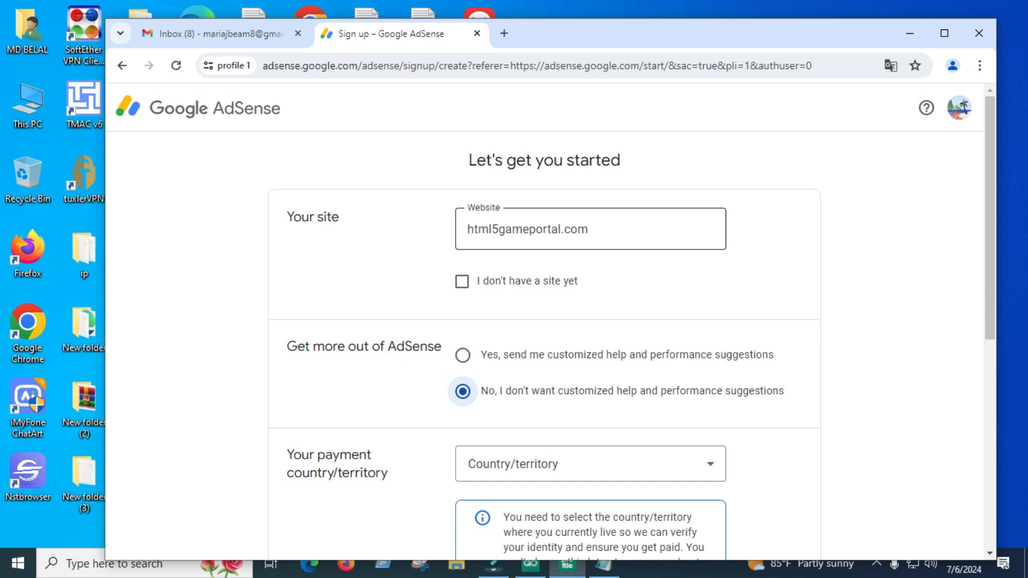
pyautogui.scroll(-2, 589, 343)
pyautogui.click(589, 320)
pyautogui.scroll(-5, 588, 340)
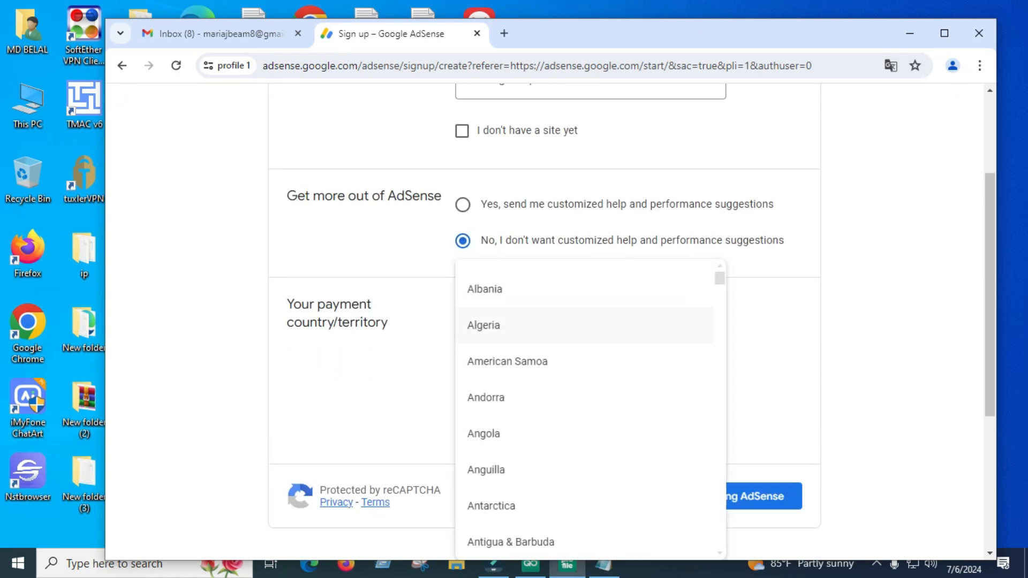
pyautogui.scroll(-4, 584, 354)
pyautogui.click(495, 340)
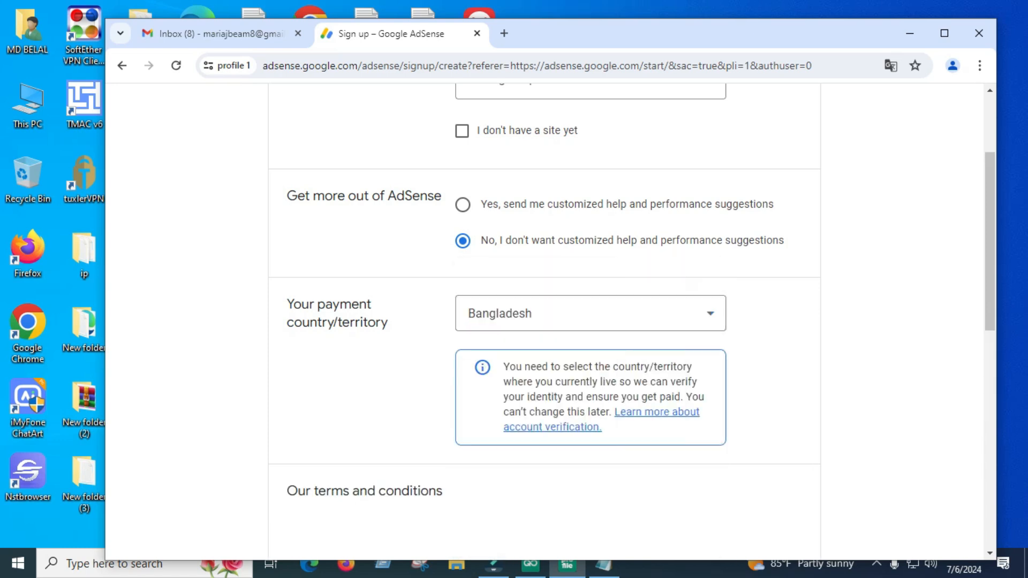
# Step: Go through the AdSense terms and conditions to the end, accept the agreement, and submit the sign-up
pyautogui.scroll(-5, 544, 321)
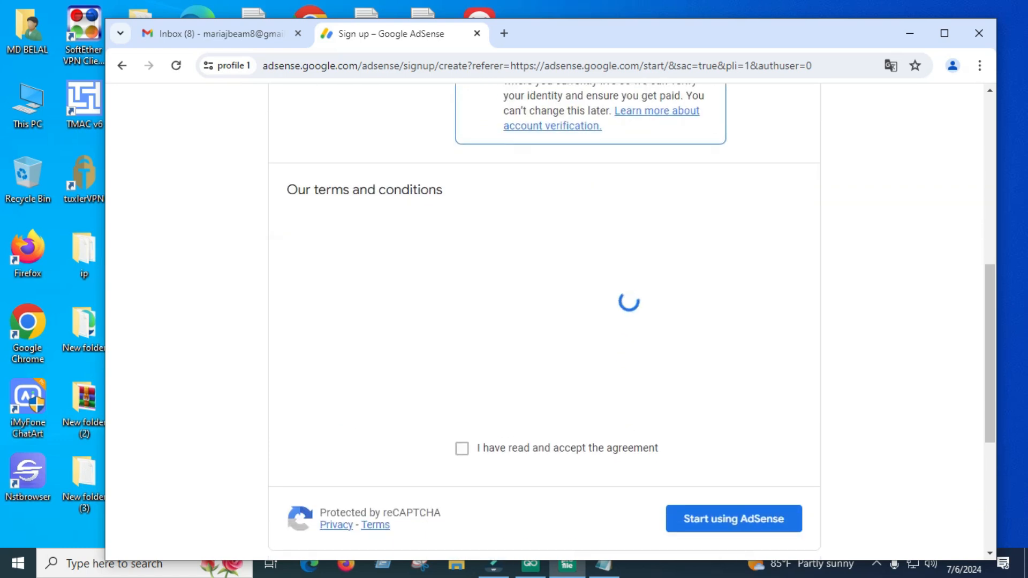
pyautogui.scroll(-15, 621, 299)
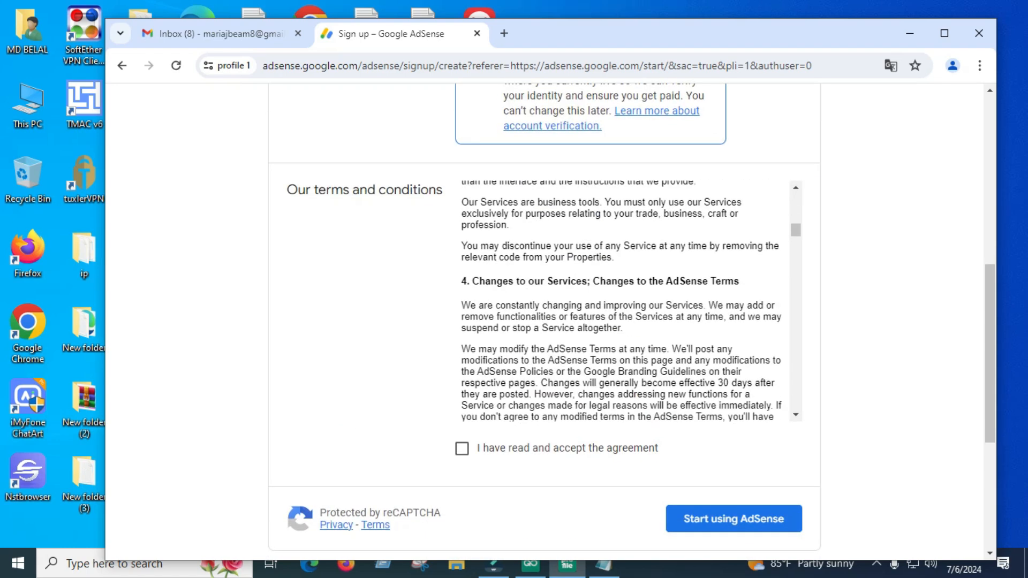
pyautogui.scroll(-15, 622, 300)
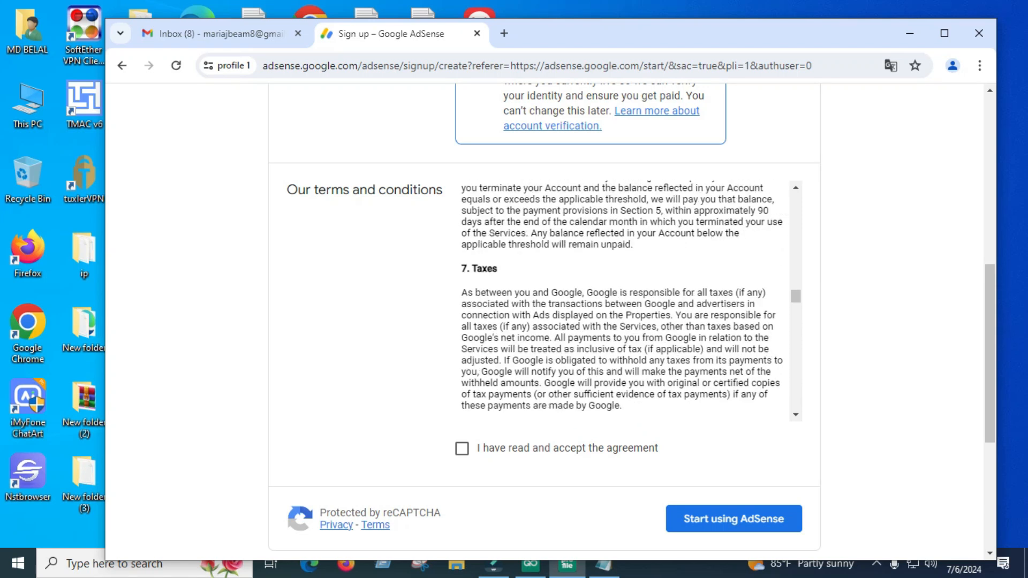
pyautogui.scroll(-10, 621, 300)
pyautogui.click(462, 374)
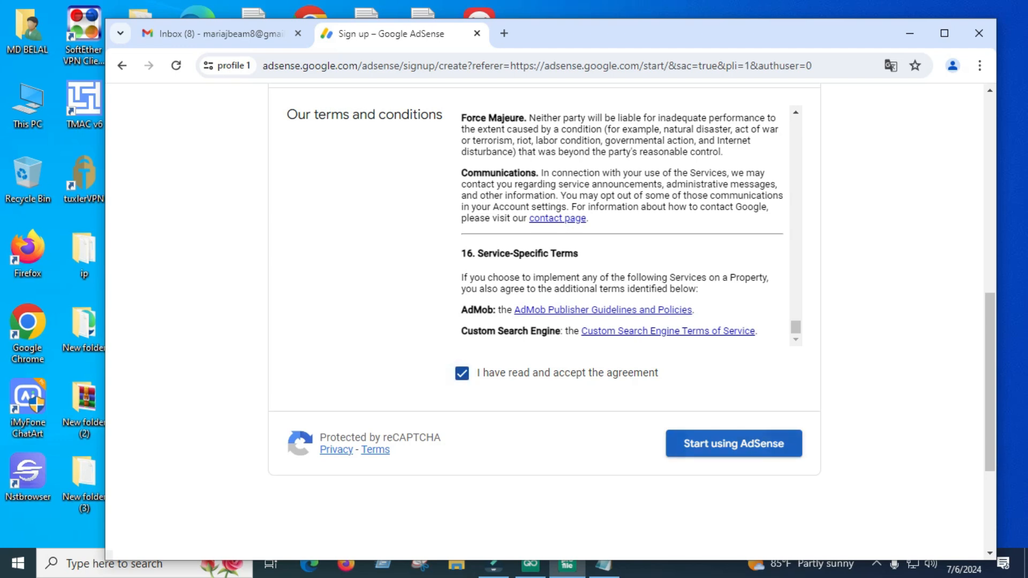
pyautogui.click(734, 444)
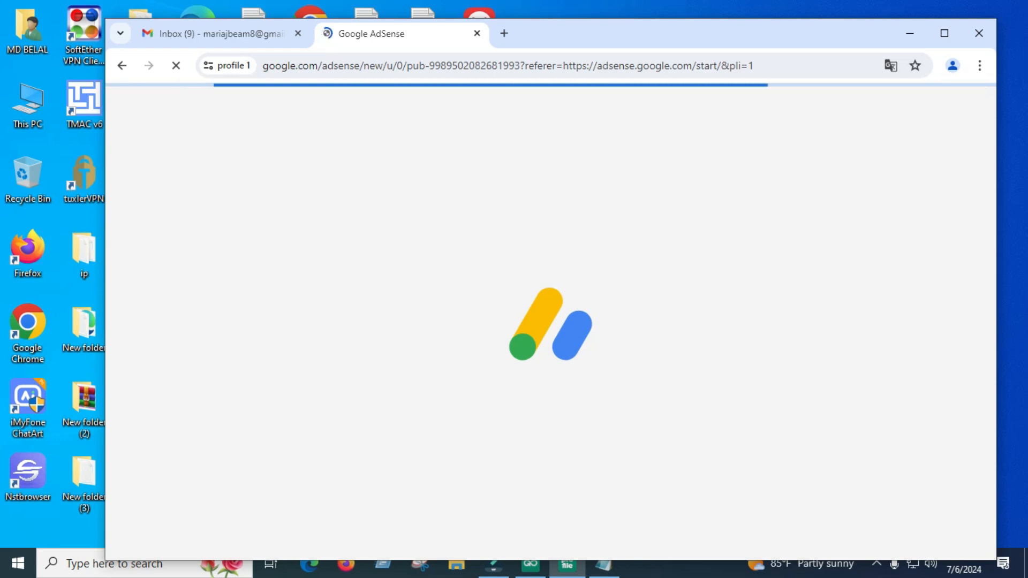
pyautogui.moveTo(582, 42); pyautogui.dragTo(653, 41)
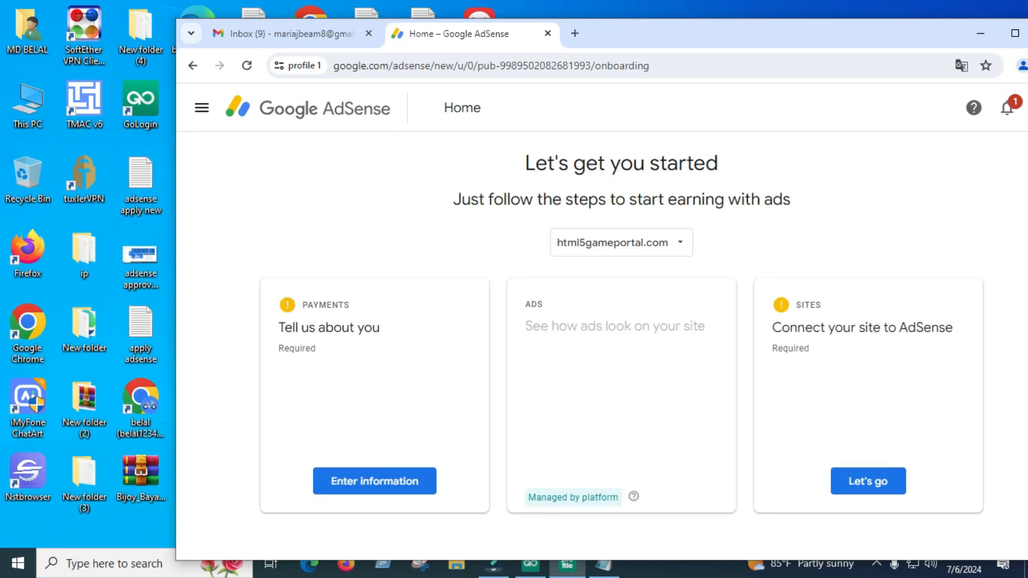
# Step: Open the AdSense payments customer information form and go to its name and address fields
pyautogui.click(374, 481)
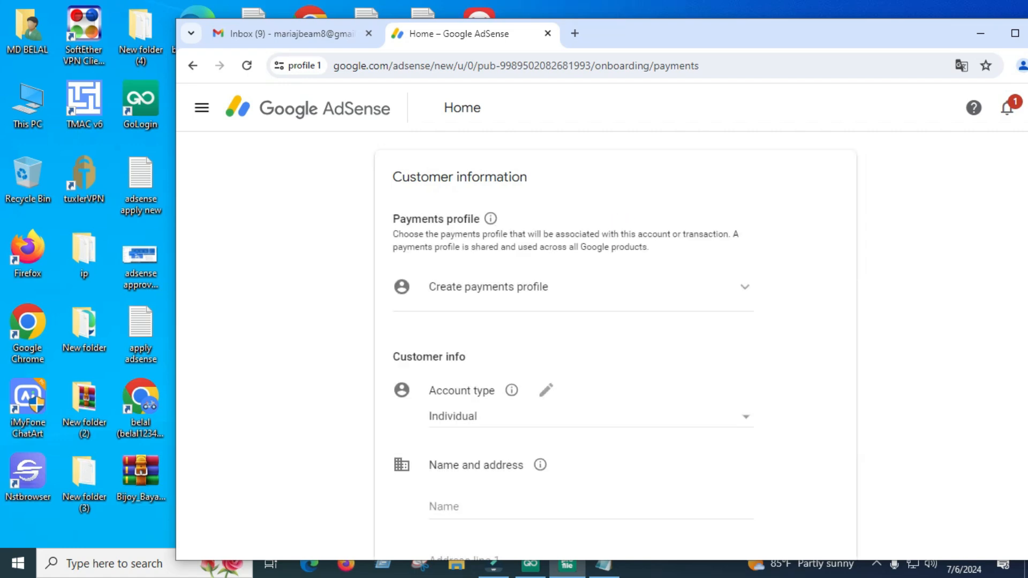
pyautogui.click(498, 507)
pyautogui.scroll(-3, 498, 506)
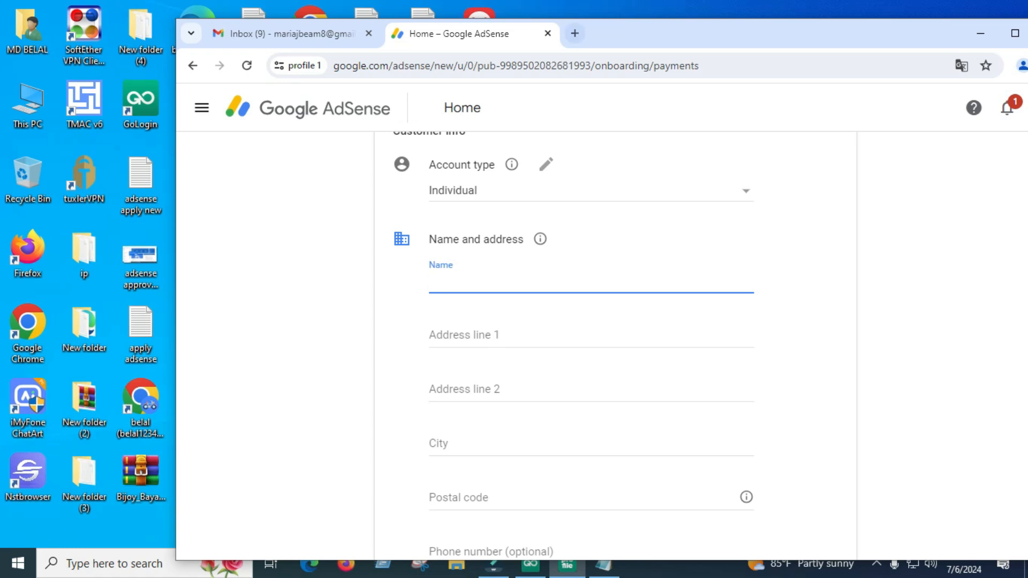
# Step: Open the Google account details in Gmail and copy the account holder's name
pyautogui.click(575, 33)
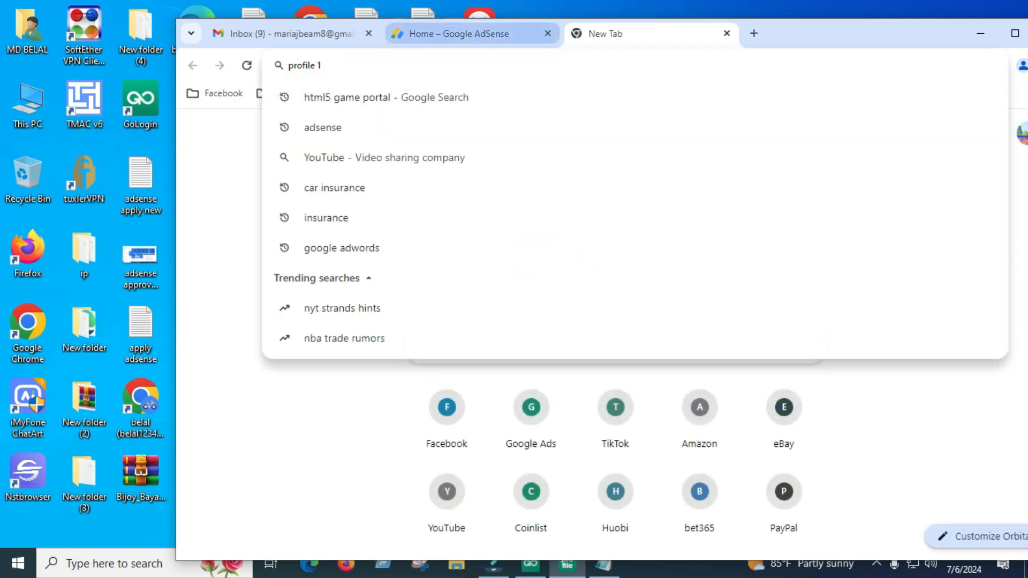
pyautogui.click(450, 33)
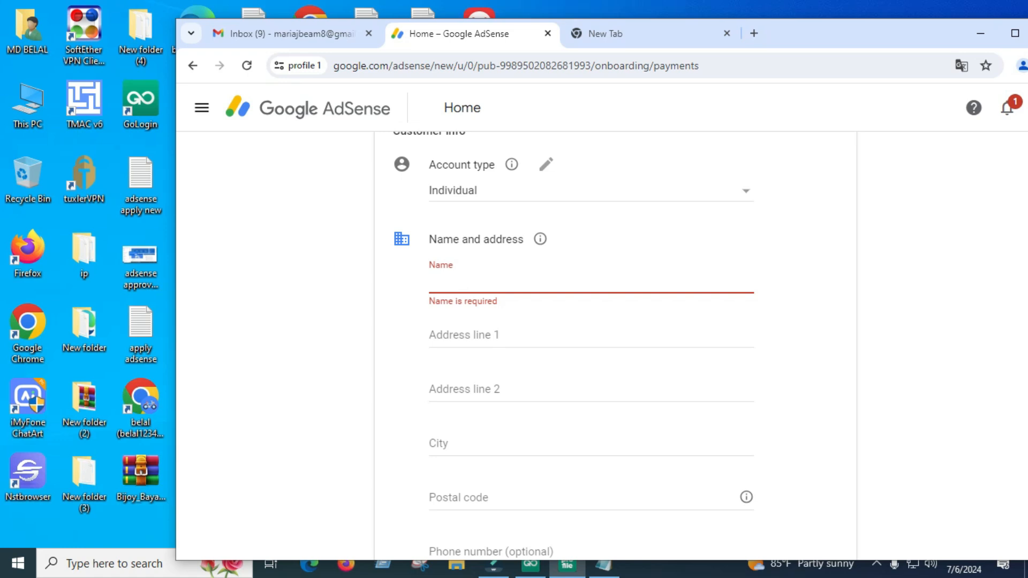
pyautogui.click(291, 34)
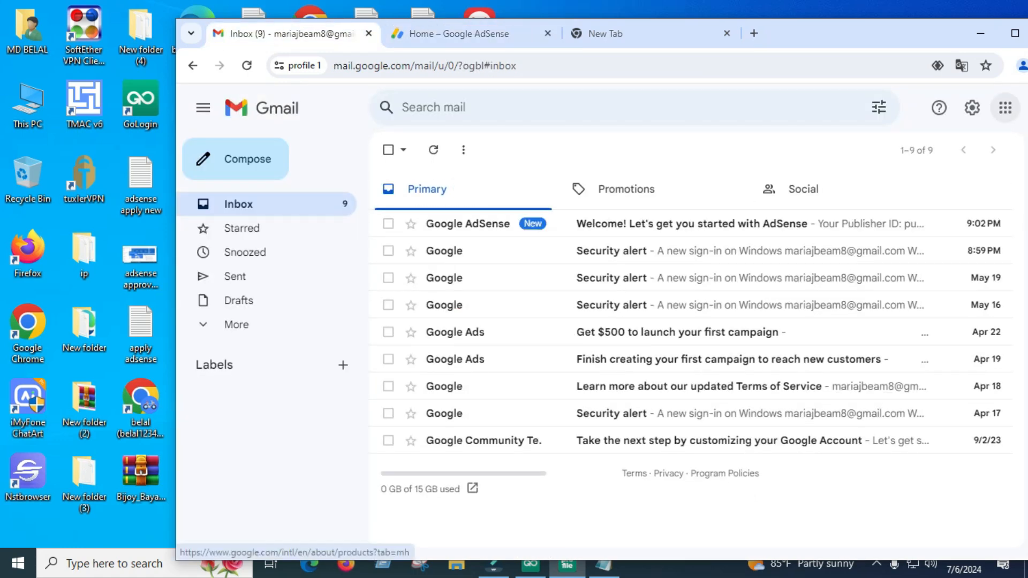
pyautogui.moveTo(861, 36); pyautogui.dragTo(807, 39)
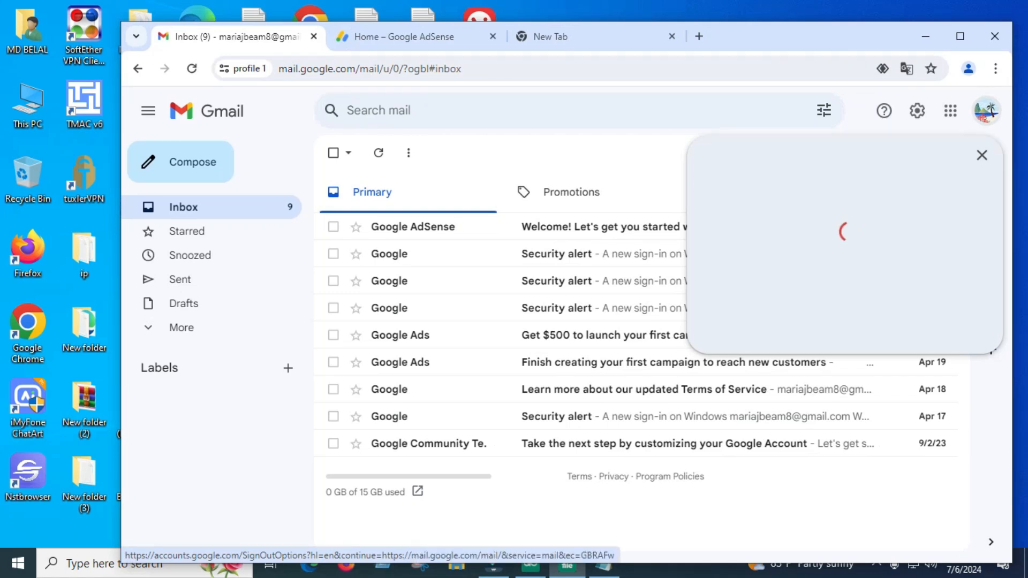
pyautogui.moveTo(804, 259); pyautogui.dragTo(909, 260)
pyautogui.rightClick(864, 260)
pyautogui.click(841, 277)
pyautogui.click(803, 260)
pyautogui.rightClick(883, 262)
pyautogui.click(853, 274)
# Step: Paste the copied name into the AdSense form's Name field and append a lowercase p
pyautogui.click(412, 37)
pyautogui.rightClick(457, 286)
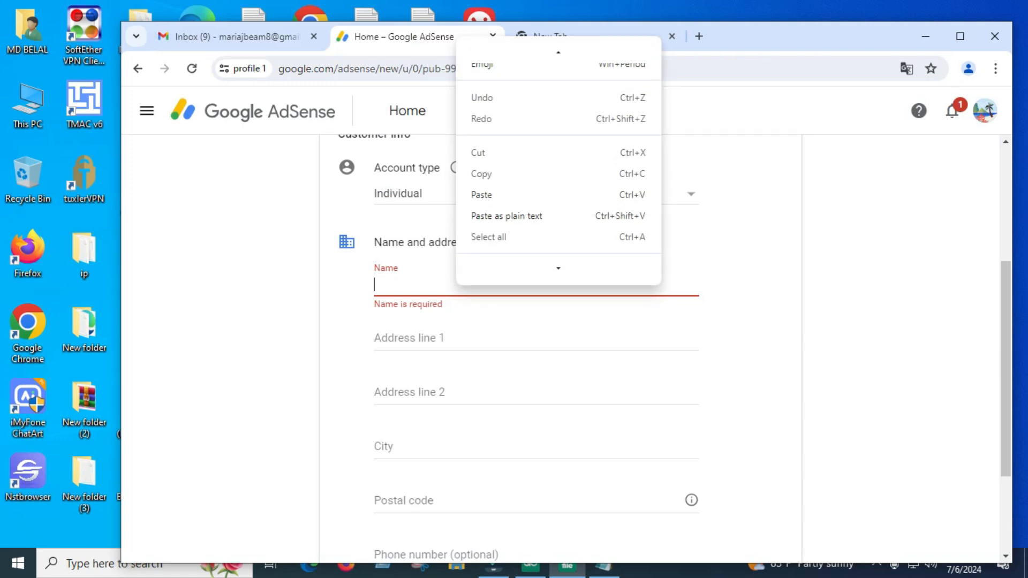
pyautogui.click(482, 184)
pyautogui.write('P')
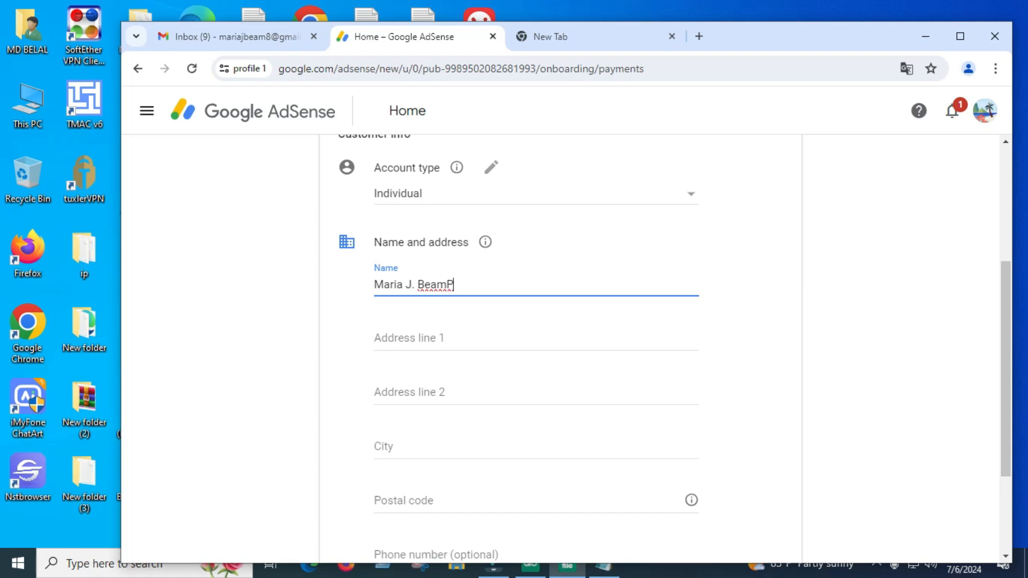
pyautogui.press('BackSpace')
pyautogui.write('p')
# Step: Switch to Firefox, search the web for "google map", and open Google Maps
pyautogui.click(409, 339)
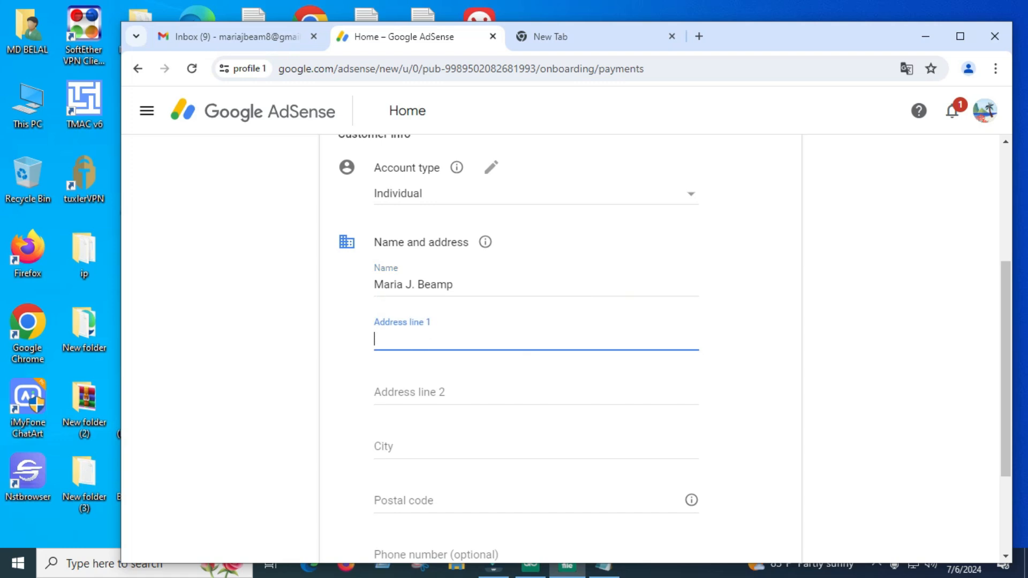
pyautogui.click(589, 36)
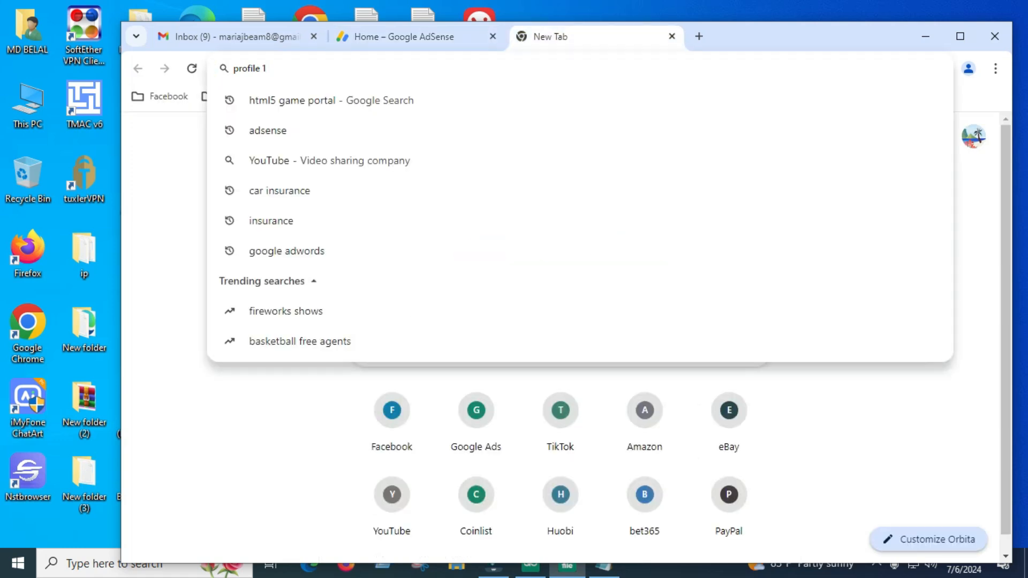
pyautogui.click(346, 568)
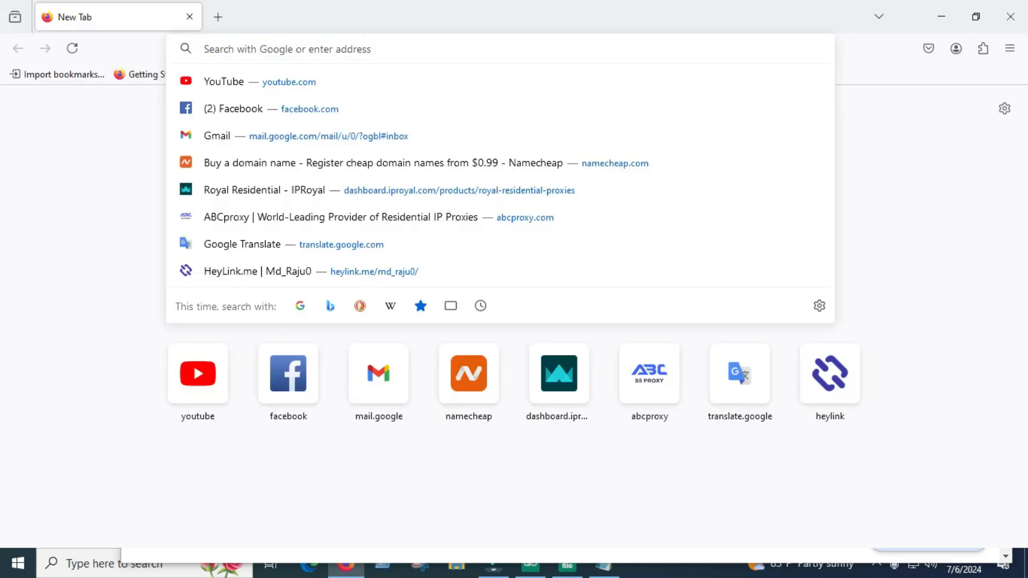
pyautogui.write('google')
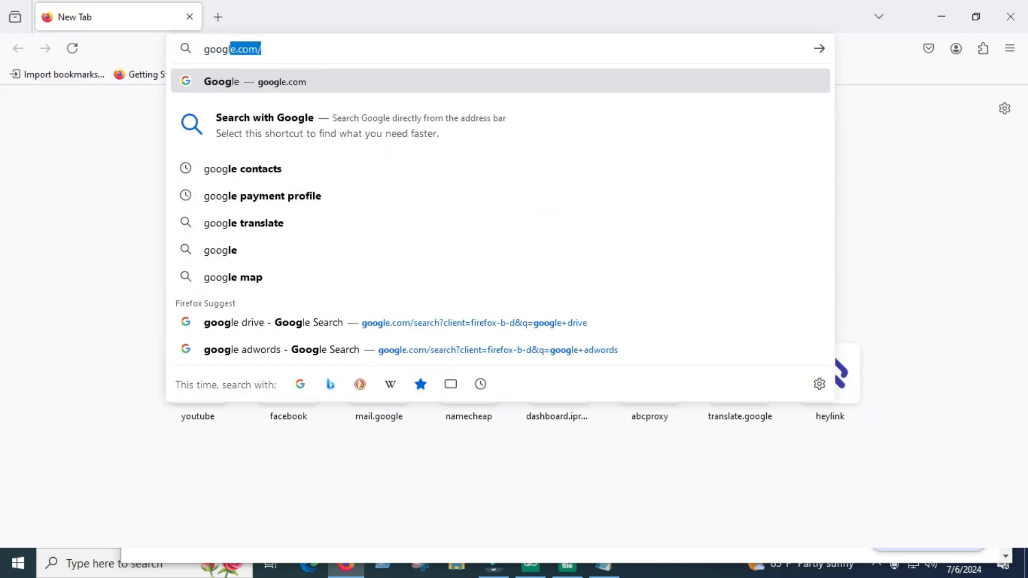
pyautogui.write(' map')
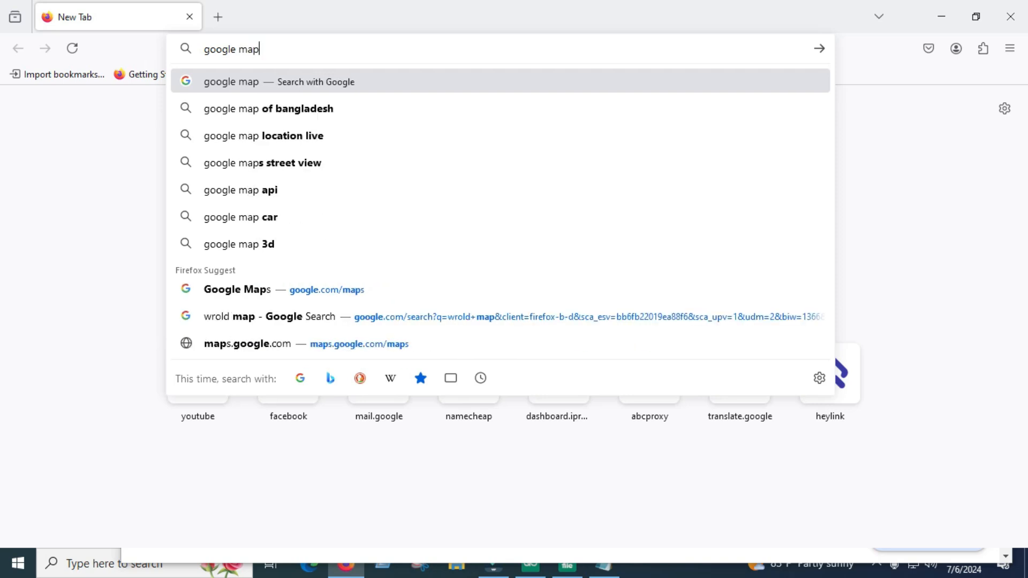
pyautogui.press('Return')
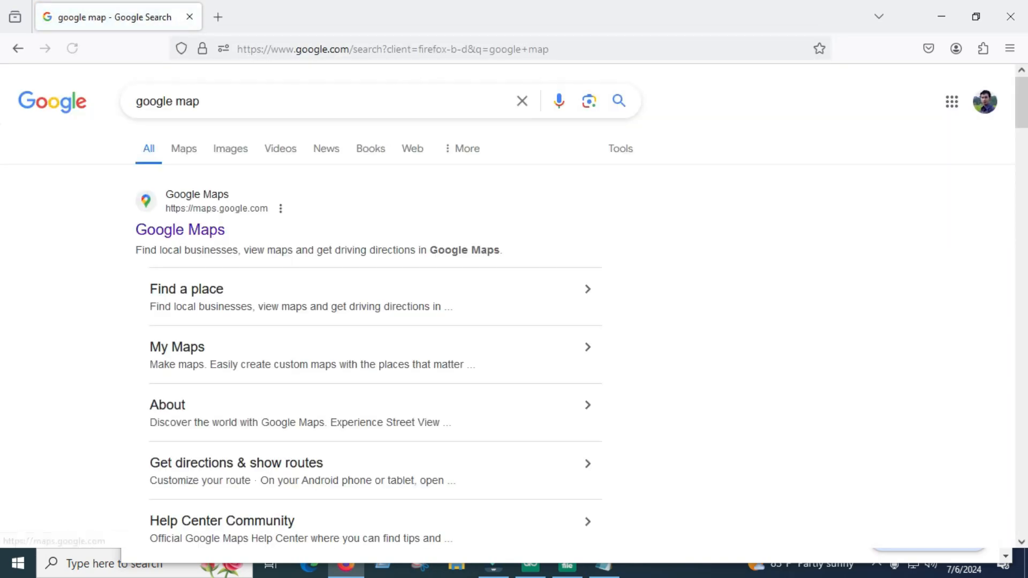
pyautogui.click(179, 230)
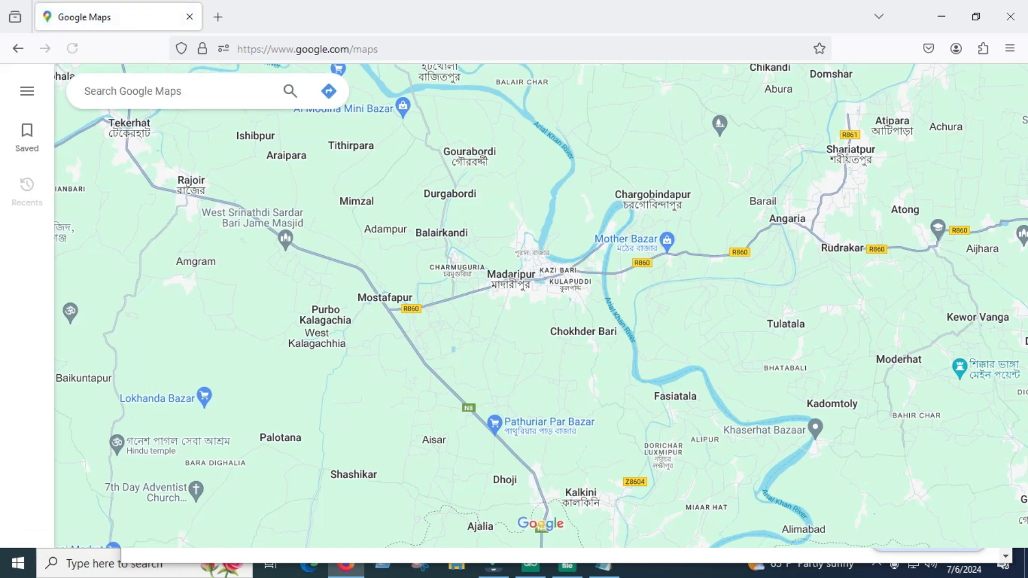
# Step: Search Google Maps for Dhaka and open the Demra area in it
pyautogui.write('dhak')
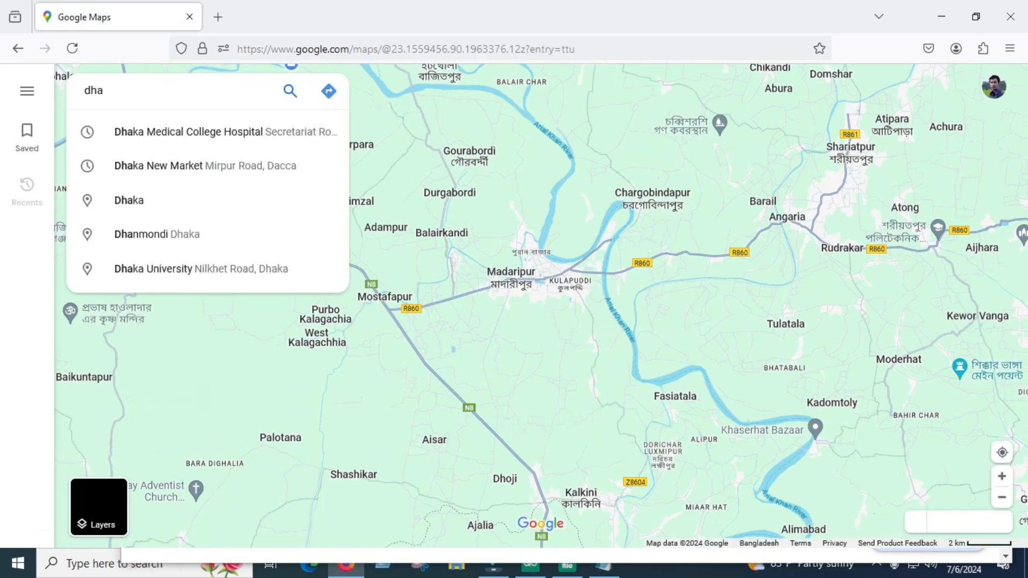
pyautogui.write('a')
pyautogui.press('Return')
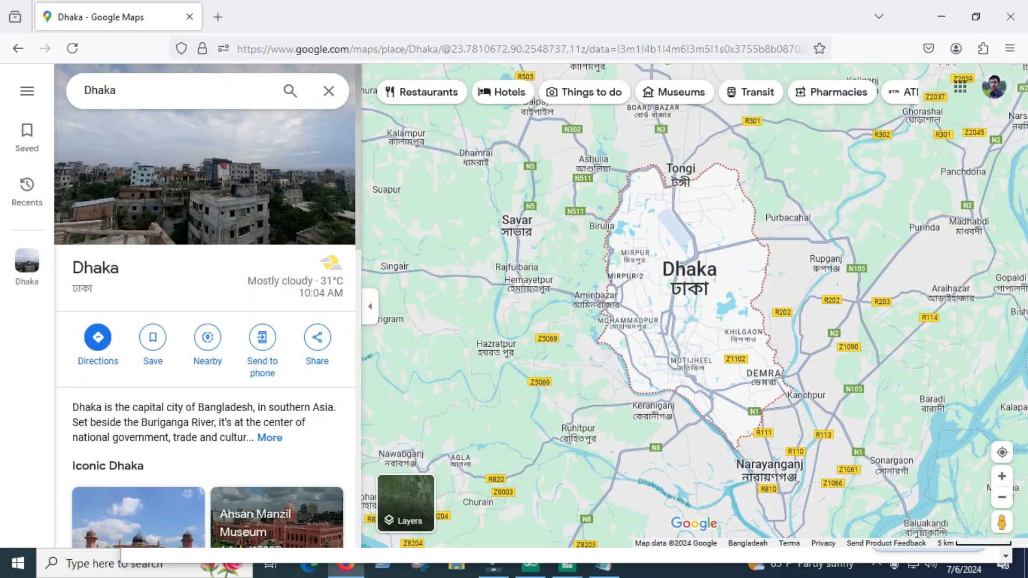
pyautogui.click(763, 375)
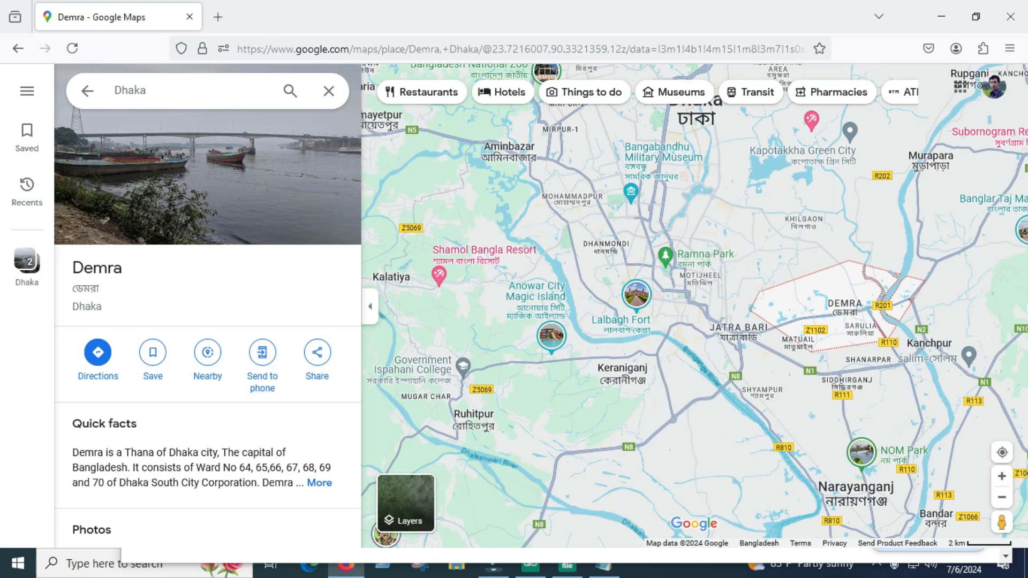
# Step: Open Ramna Park's place details on the map and copy its address
pyautogui.click(665, 256)
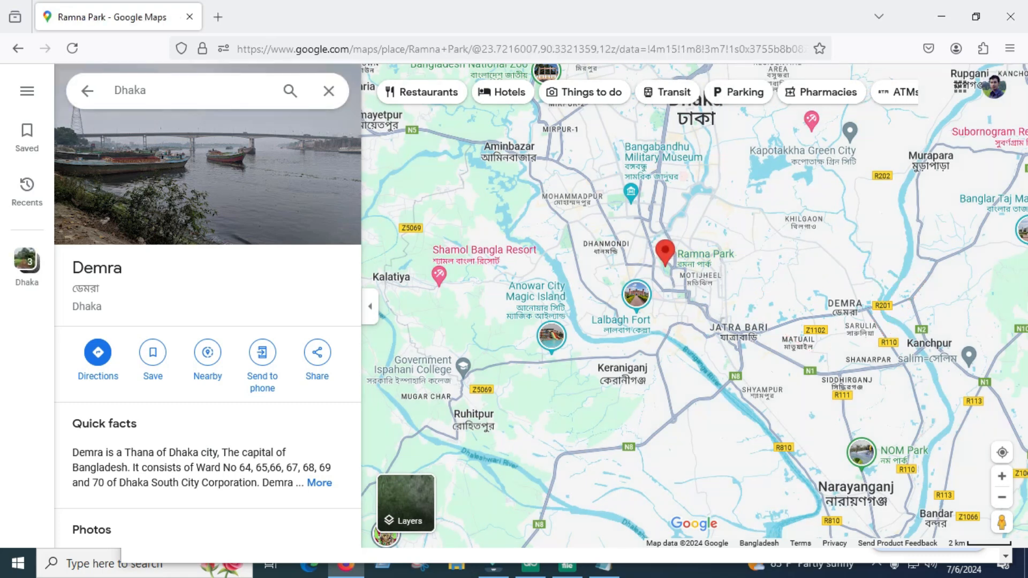
pyautogui.scroll(-3, 207, 321)
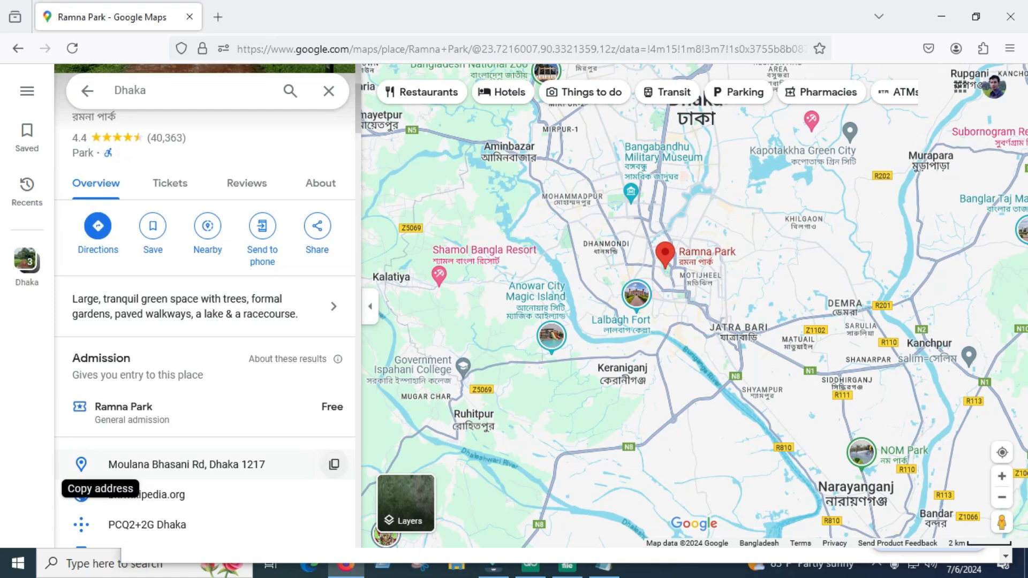
pyautogui.scroll(-2, 334, 379)
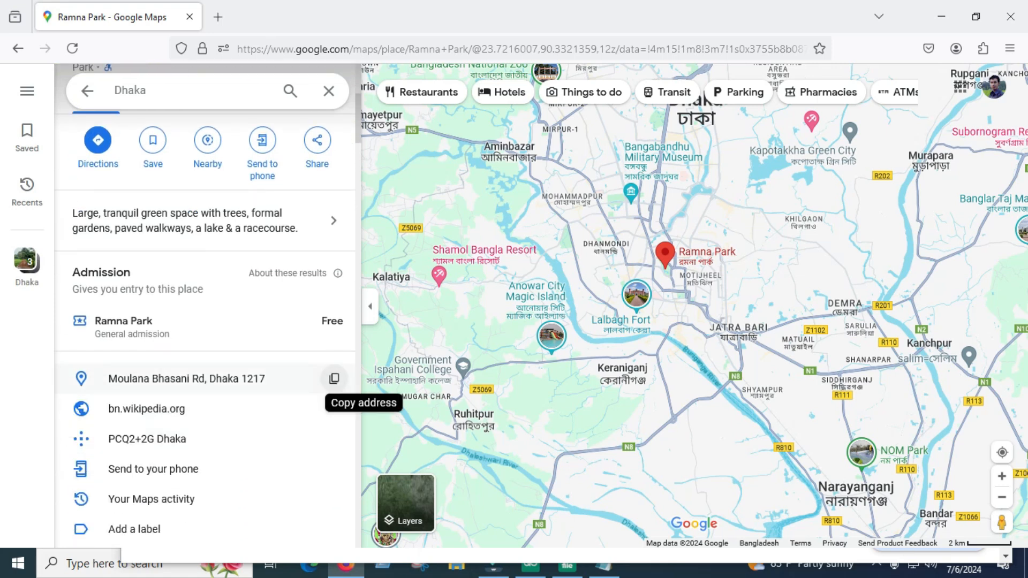
pyautogui.click(334, 378)
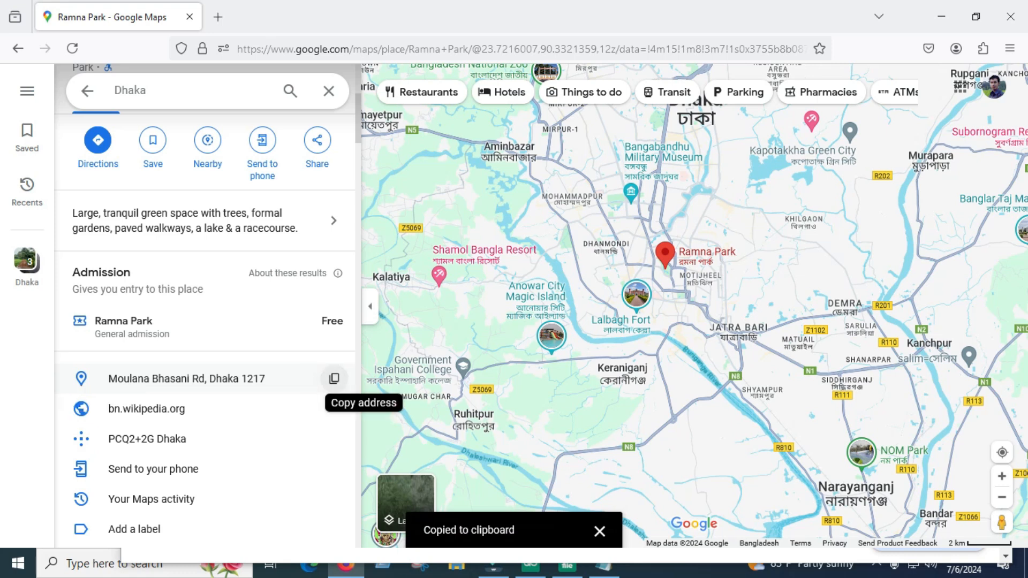
# Step: Switch back to the AdSense form in the GoLogin browser and paste the copied address into Address line 1
pyautogui.click(567, 566)
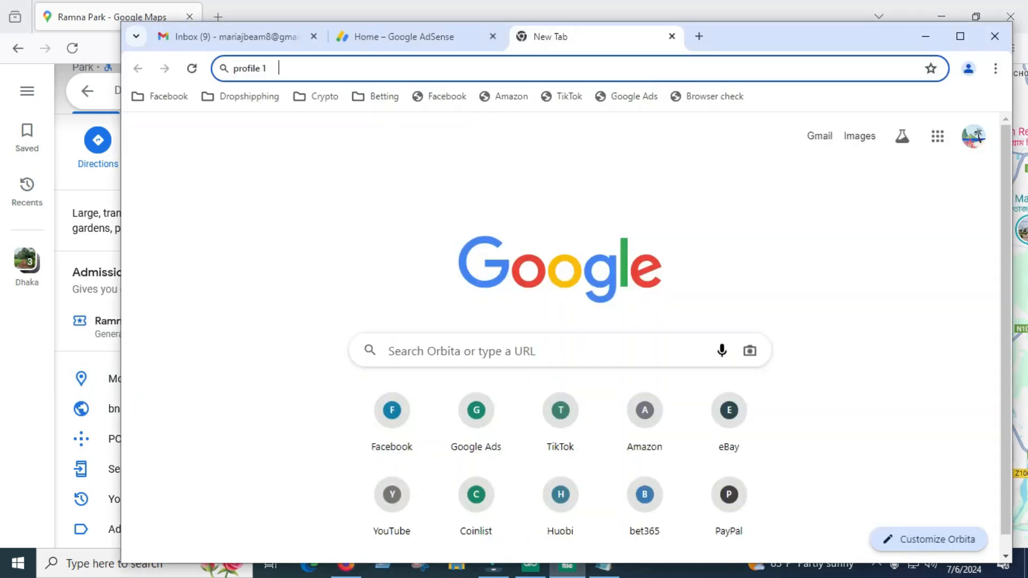
pyautogui.click(417, 37)
pyautogui.rightClick(403, 339)
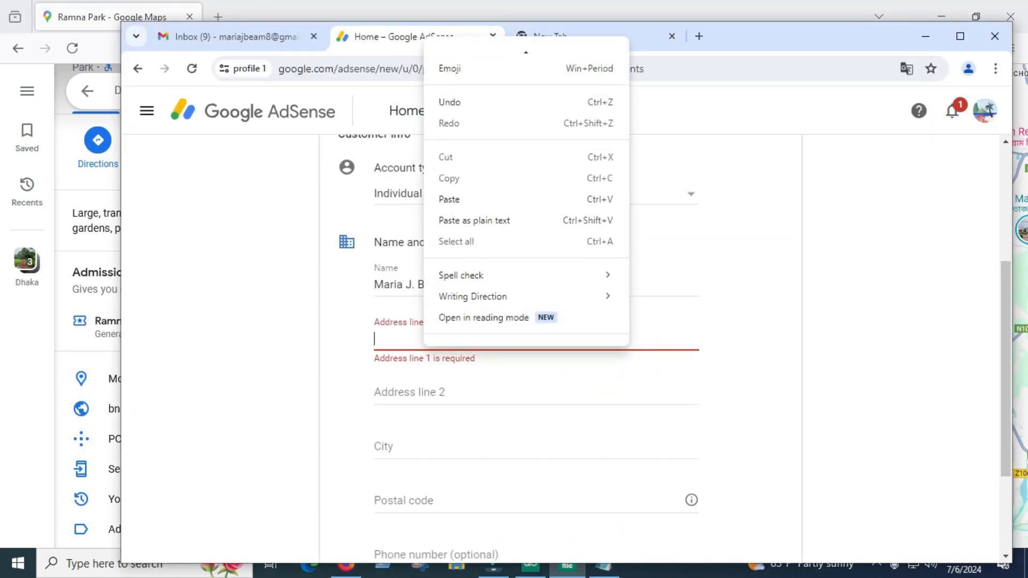
pyautogui.click(444, 197)
# Step: Copy the postal code from the end of Address line 1 into the Postal code field
pyautogui.hotkey('ctrl', 'shift', 'Left')
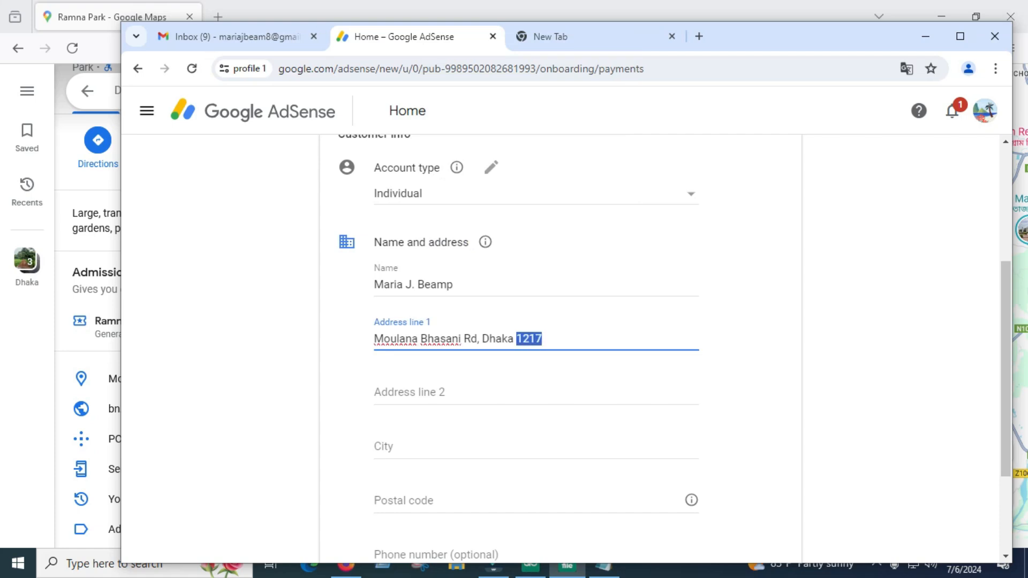
pyautogui.rightClick(536, 340)
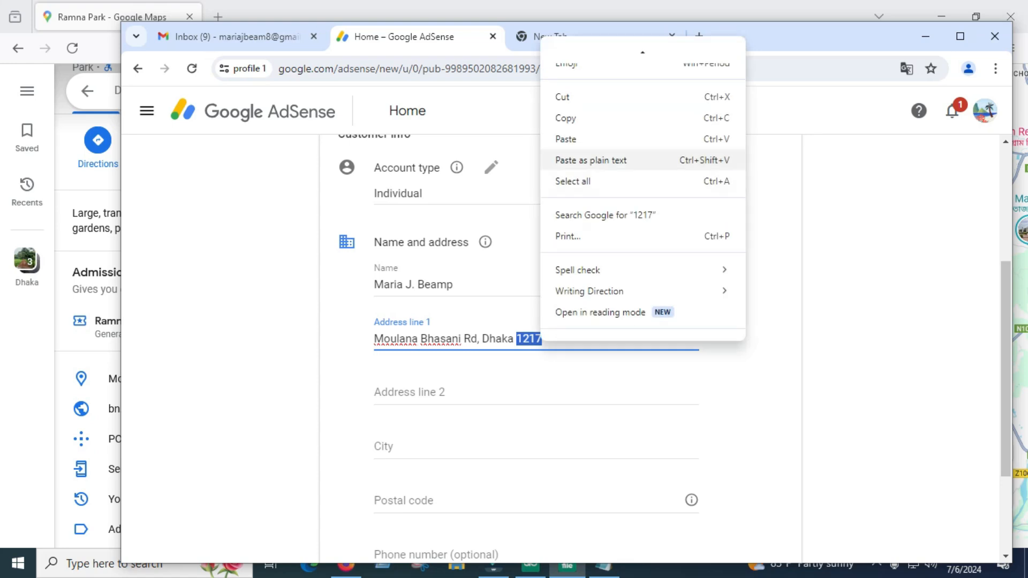
pyautogui.click(589, 118)
pyautogui.scroll(-2, 675, 348)
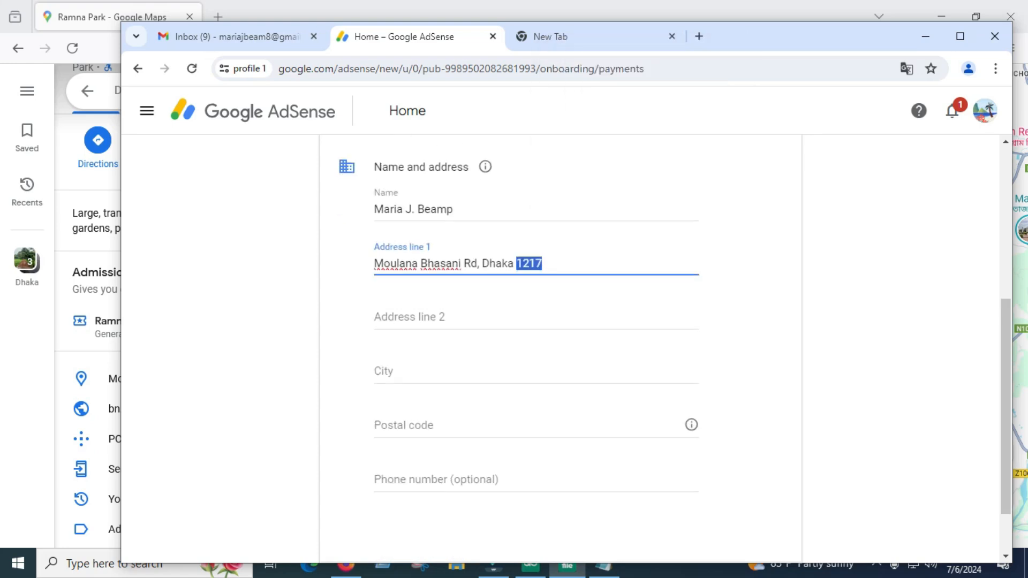
pyautogui.click(435, 430)
pyautogui.rightClick(435, 429)
pyautogui.click(471, 263)
# Step: Copy the city name Dhaka from Address line 1 into the City field
pyautogui.click(428, 372)
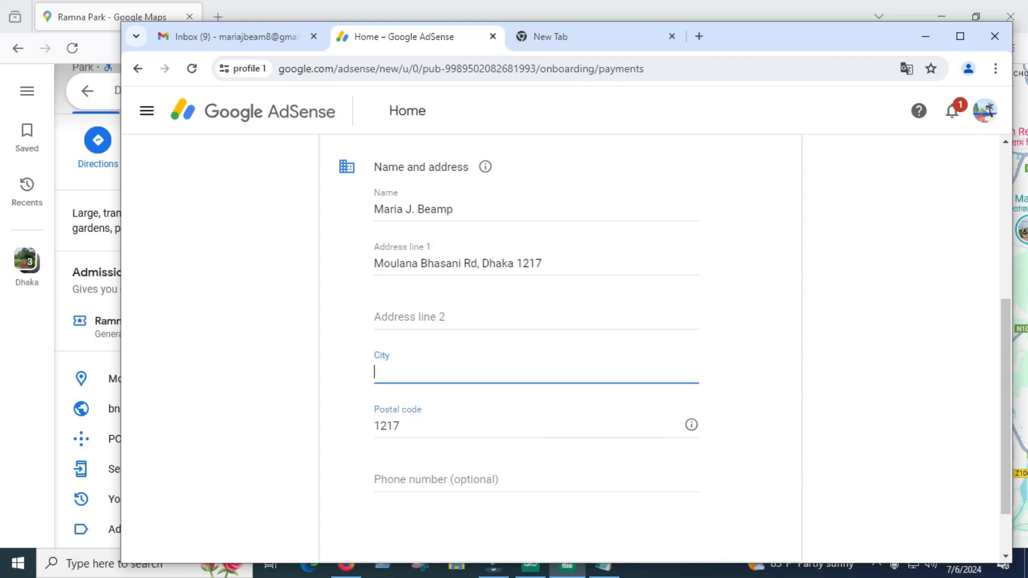
pyautogui.moveTo(514, 263); pyautogui.dragTo(484, 263)
pyautogui.rightClick(489, 262)
pyautogui.click(514, 332)
pyautogui.click(436, 372)
pyautogui.rightClick(437, 372)
pyautogui.click(460, 203)
# Step: Review the completed customer information, leave the optional phone number empty, and submit the form
pyautogui.scroll(4, 535, 343)
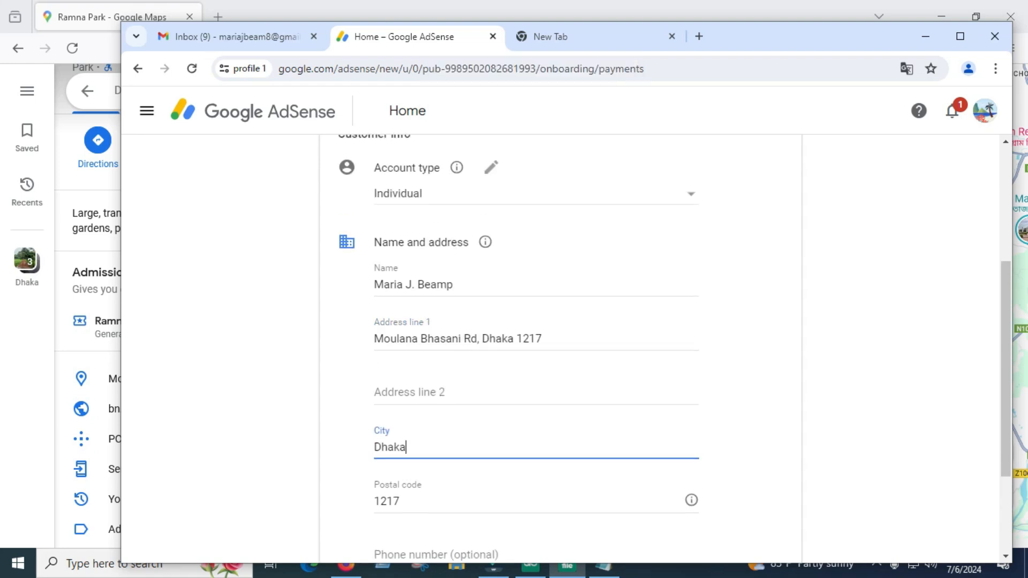
pyautogui.scroll(-5, 535, 343)
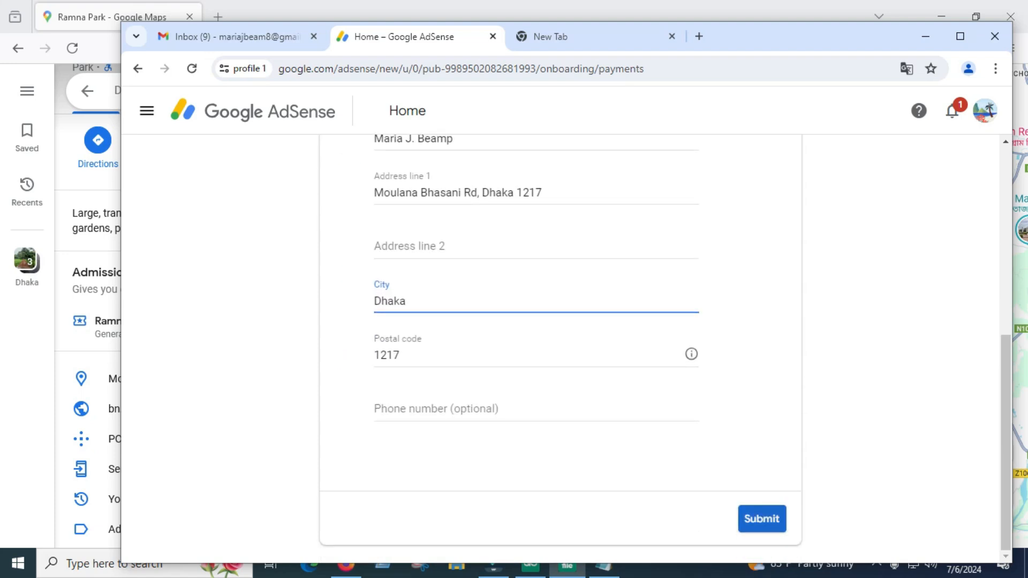
pyautogui.click(762, 518)
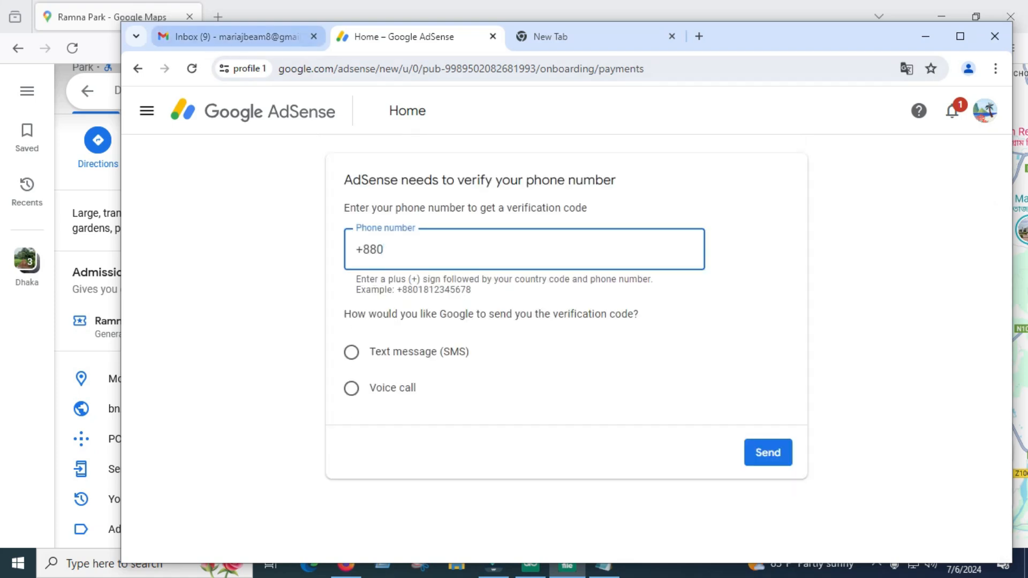
pyautogui.click(238, 36)
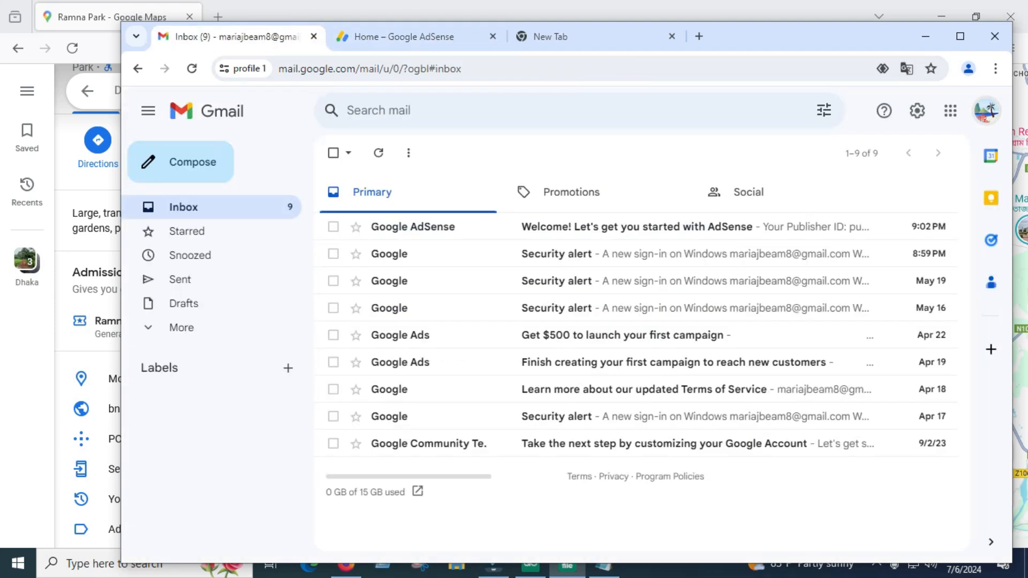
pyautogui.click(950, 111)
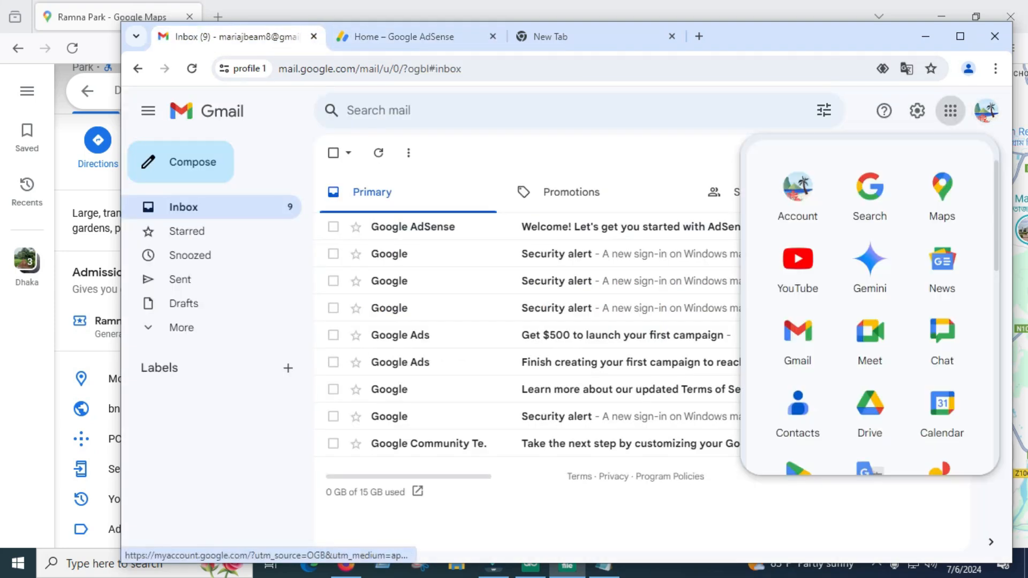
pyautogui.moveTo(798, 194); pyautogui.dragTo(760, 164)
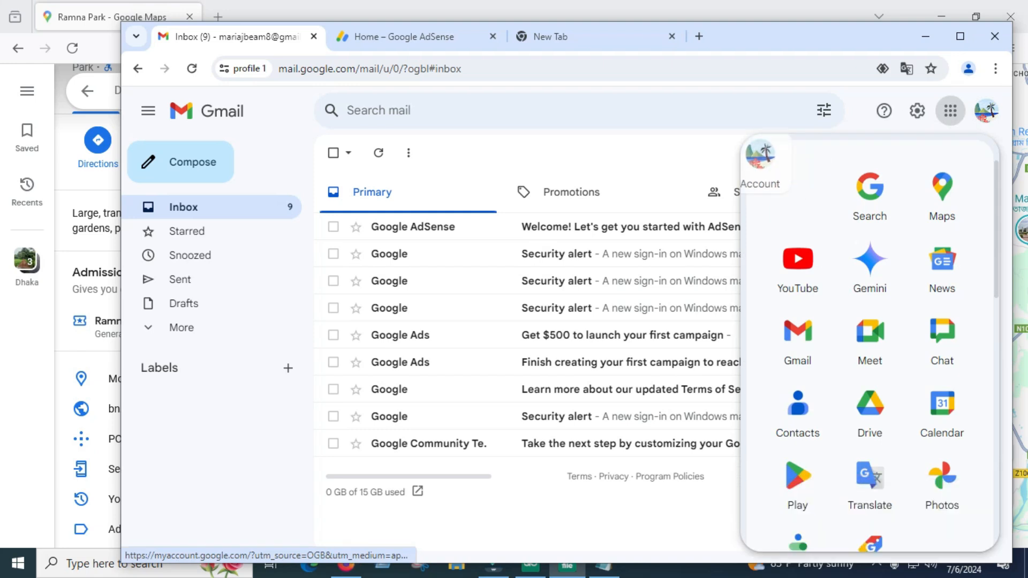
pyautogui.click(405, 37)
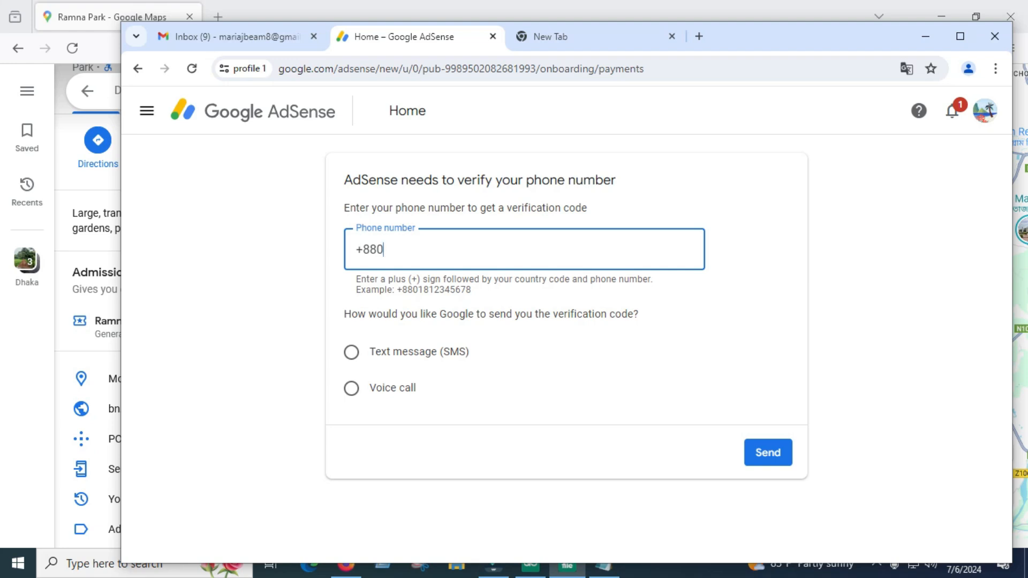
# Step: Verify the phone number for AdSense by submitting the verification code received by text message
pyautogui.moveTo(377, 179); pyautogui.dragTo(615, 180)
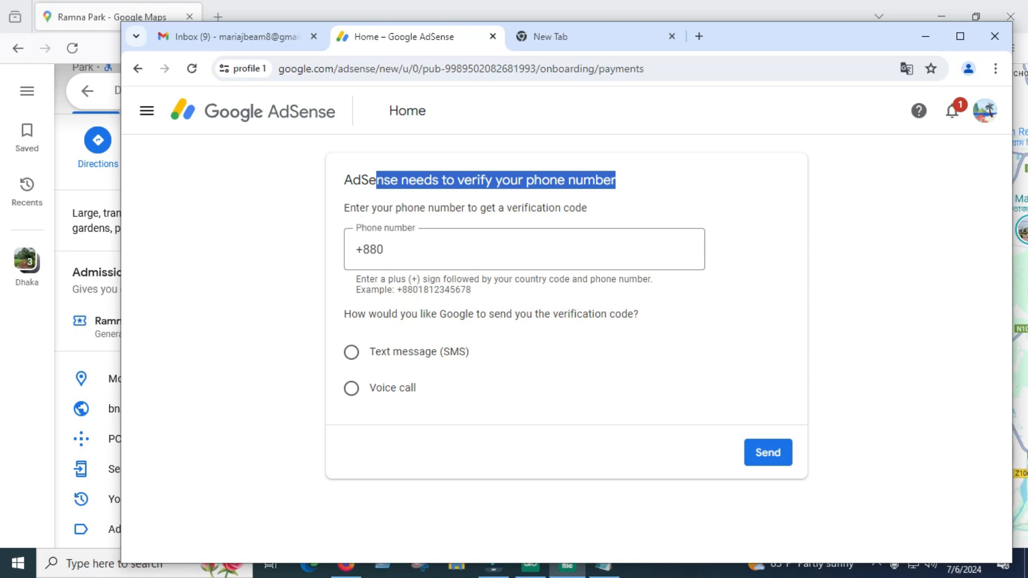
pyautogui.click(394, 249)
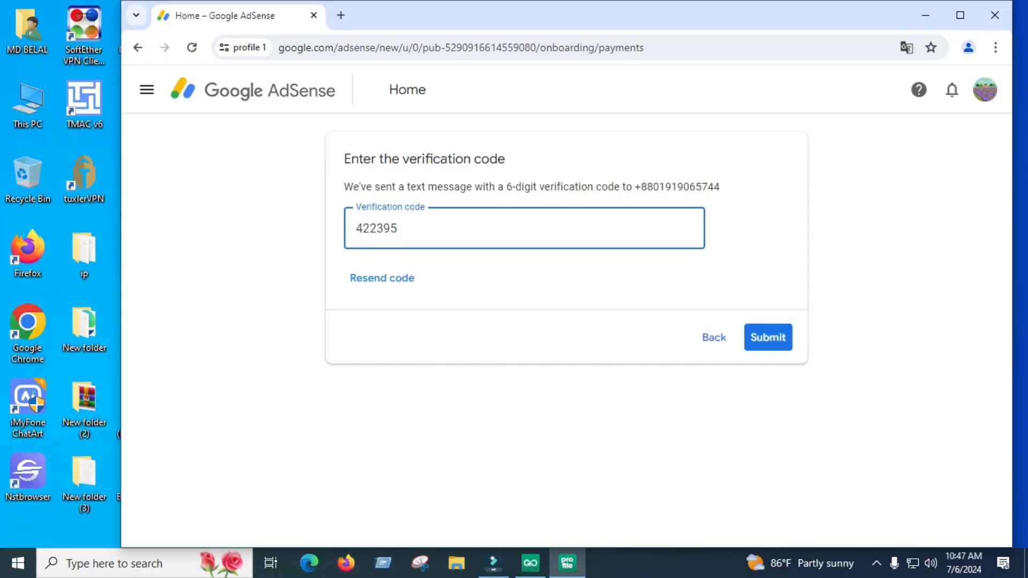
pyautogui.press('Return')
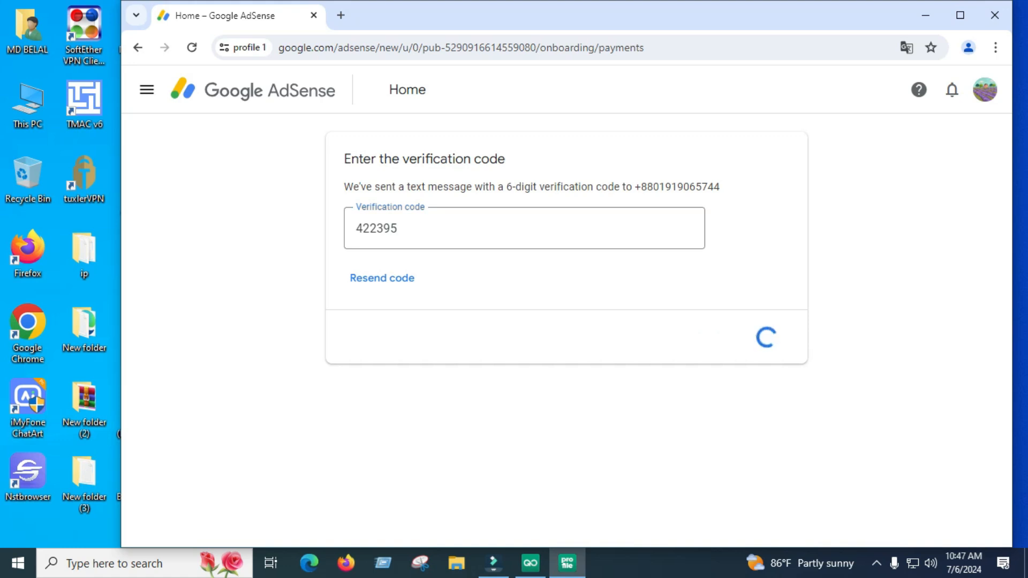
pyautogui.moveTo(224, 308); pyautogui.dragTo(342, 309)
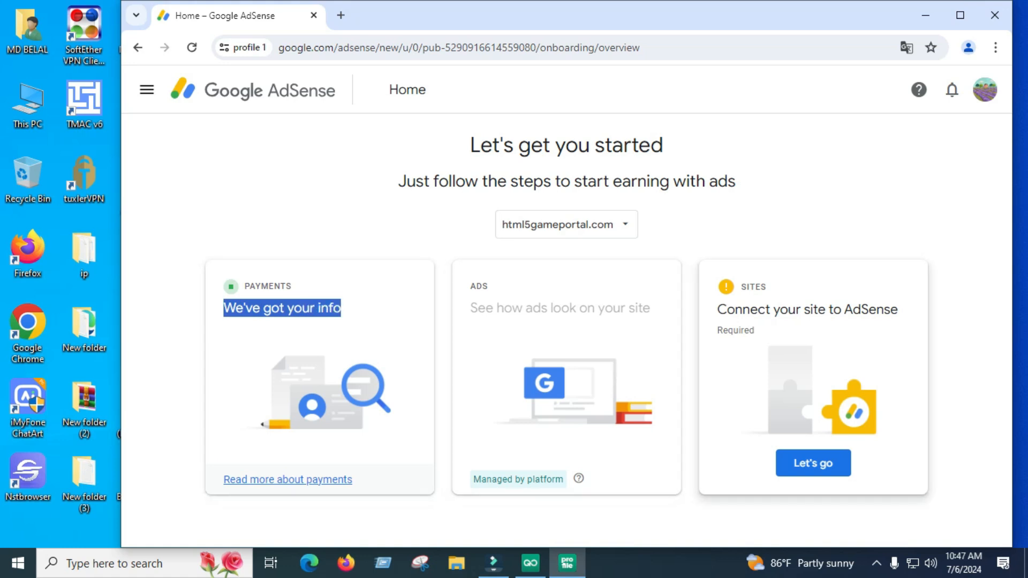
# Step: Start connecting html5gameportal.com to AdSense, confirm that the publisher ID has been added, and request the site review
pyautogui.click(813, 463)
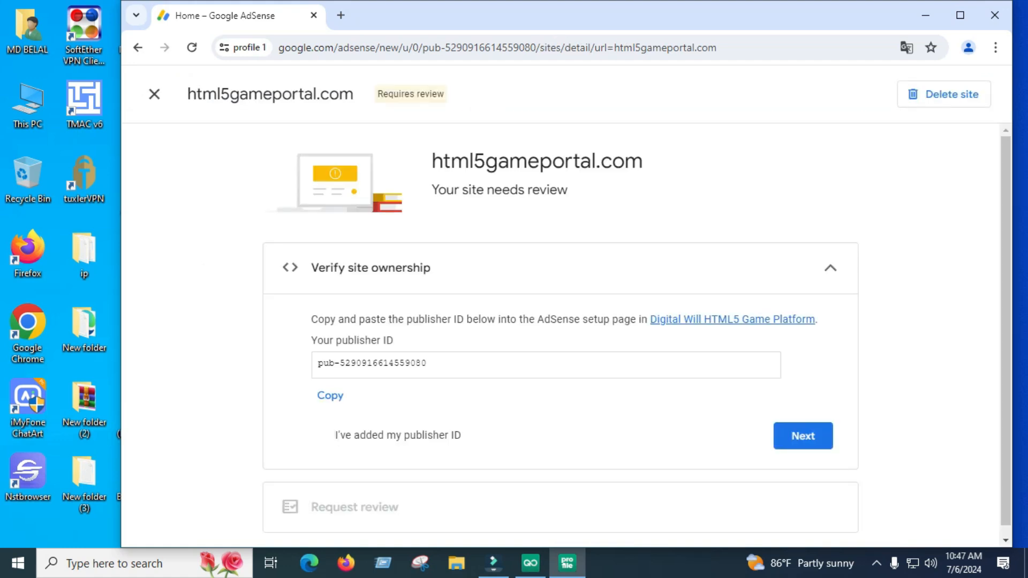
pyautogui.click(320, 435)
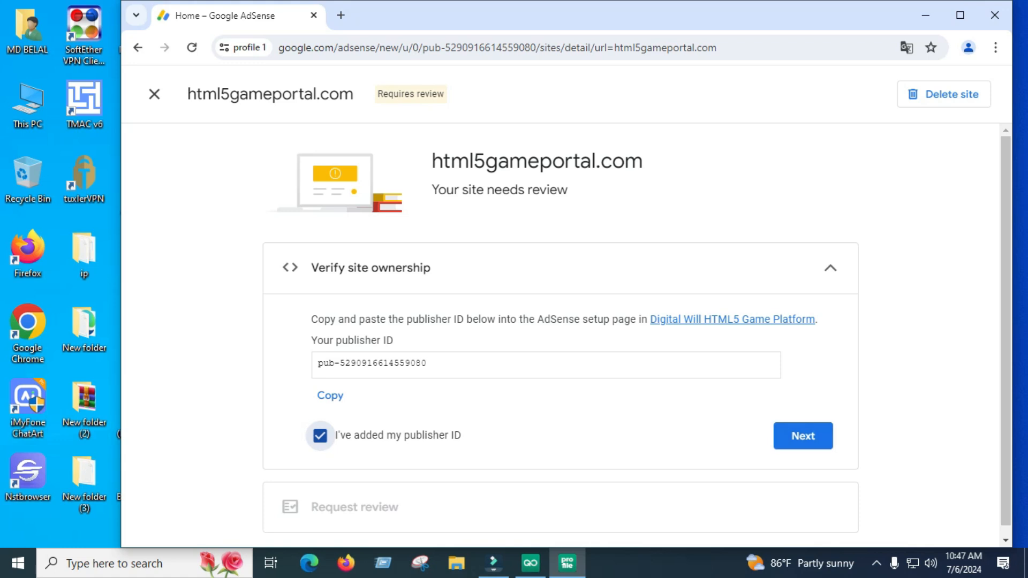
pyautogui.click(803, 436)
pyautogui.click(776, 492)
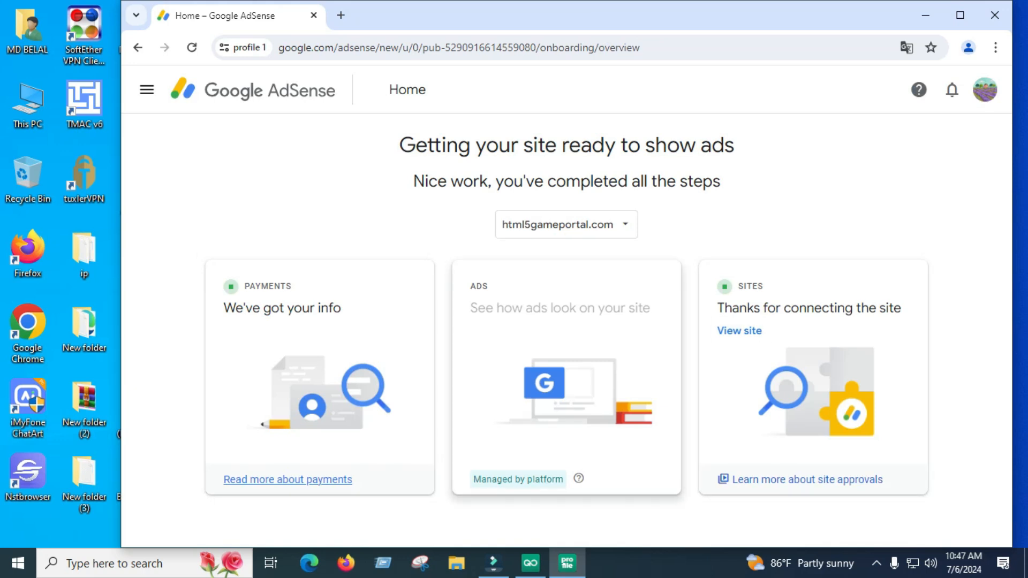
pyautogui.moveTo(321, 290); pyautogui.dragTo(374, 499)
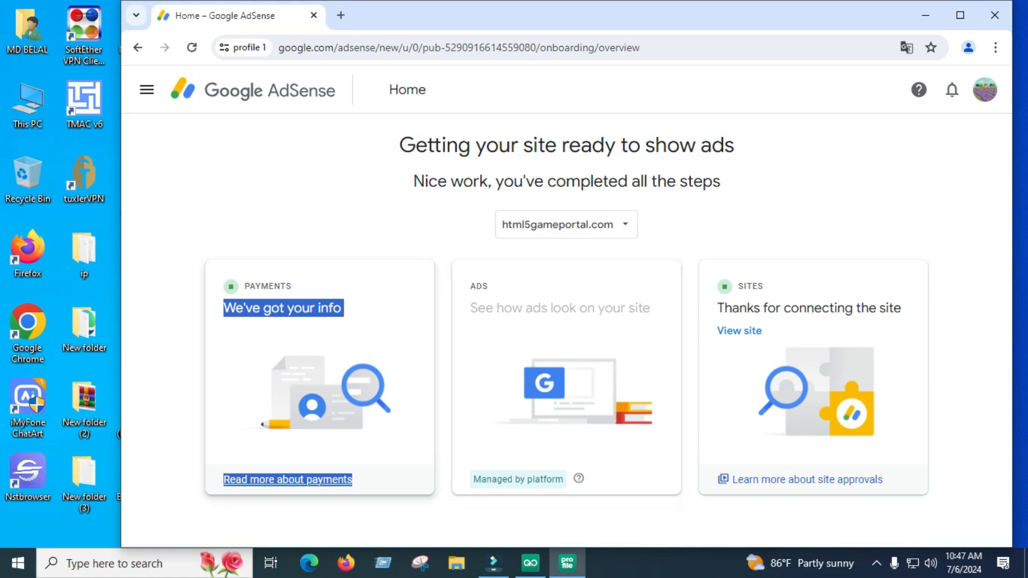
pyautogui.click(390, 455)
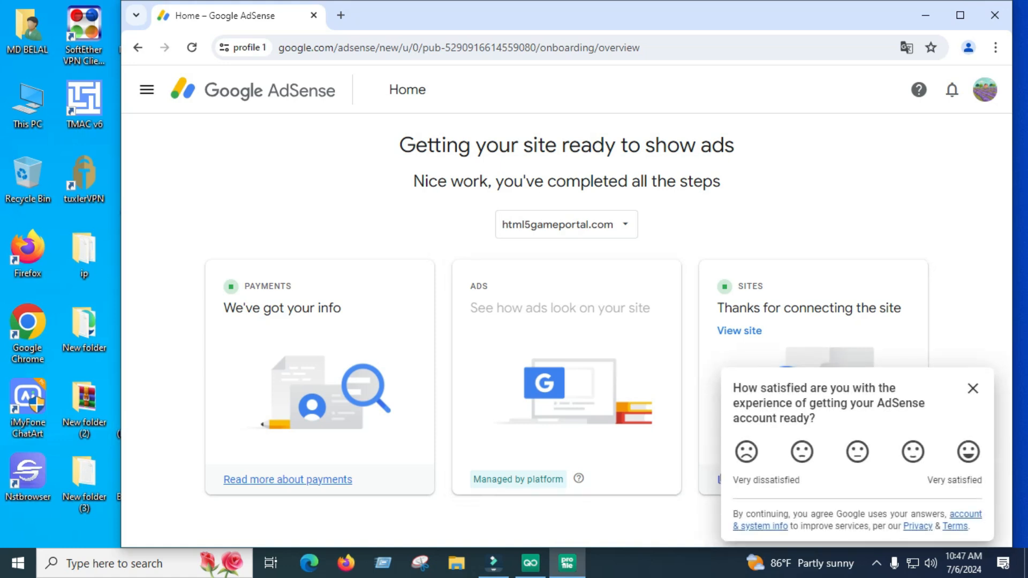
pyautogui.moveTo(223, 308); pyautogui.dragTo(342, 308)
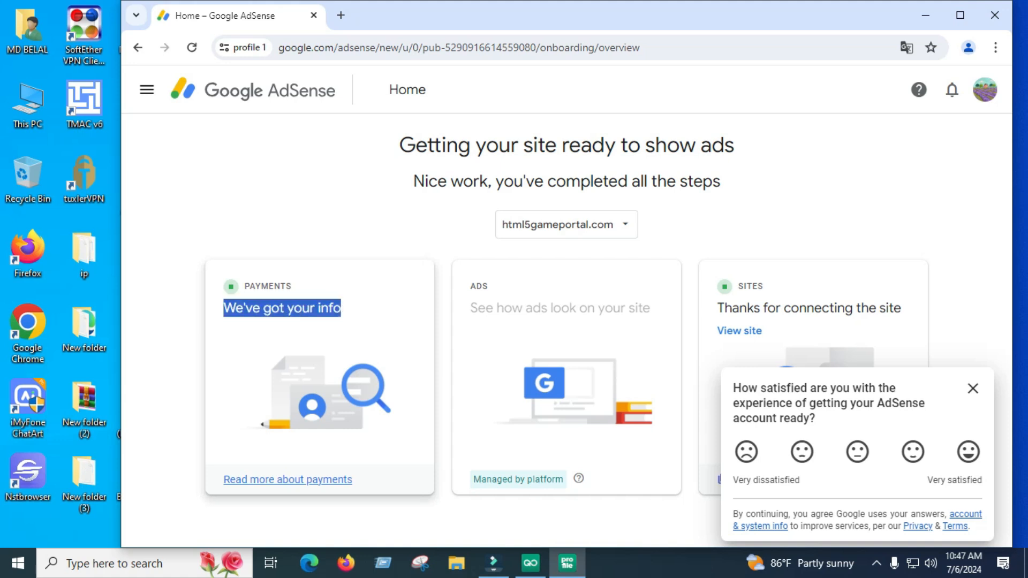